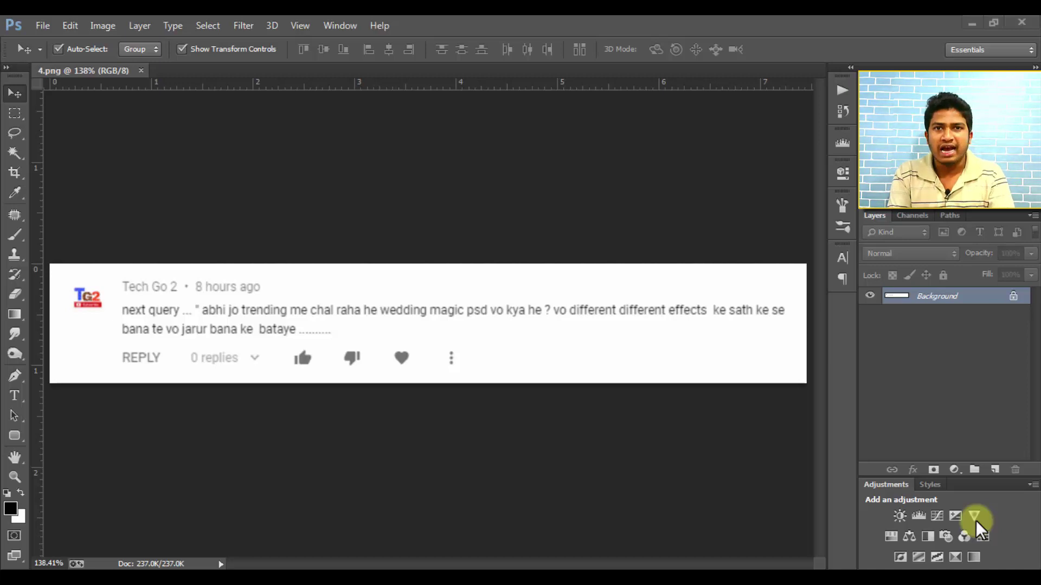
Close the 4.png viewer-comment screenshot document with Ctrl+W.
click(458, 196)
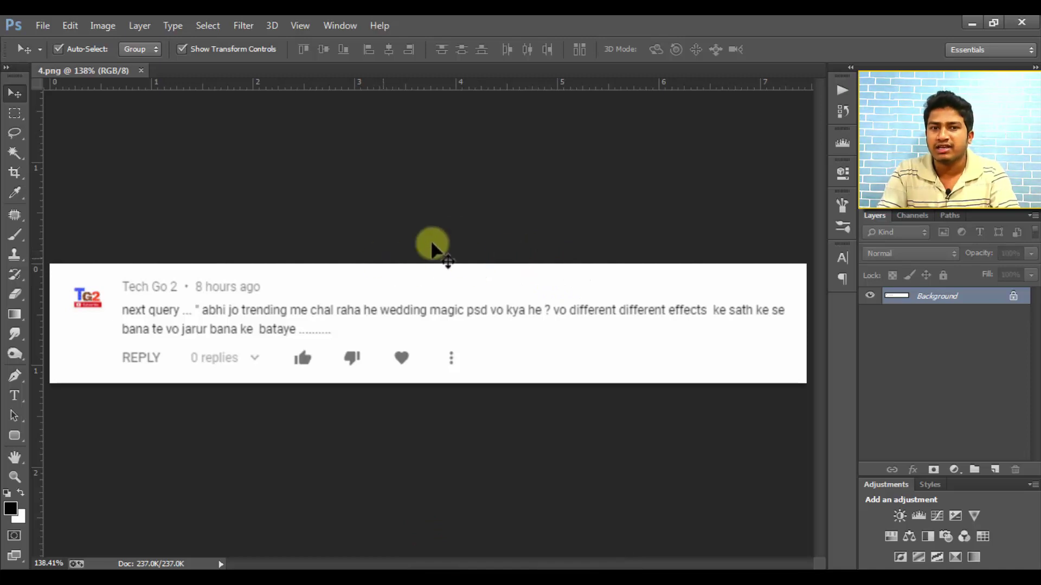
key(ctrl+w)
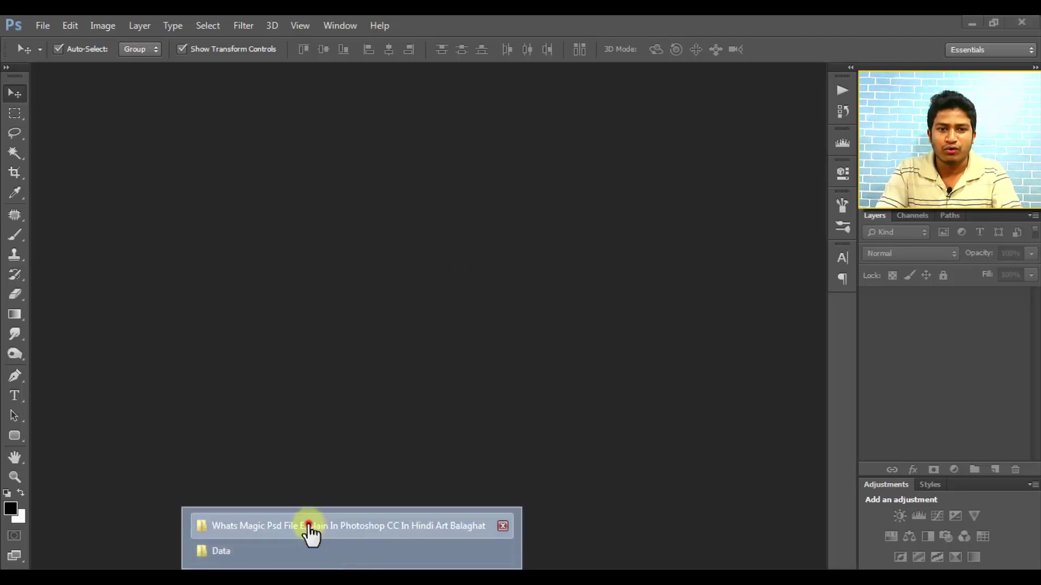
Open the 001.psd 'The Marriage' album template by dragging it from Explorer into Photoshop.
click(308, 522)
click(620, 397)
mouse_move(255, 213)
mouse_down()
mouse_move(389, 471)
mouse_move(350, 306)
mouse_up()
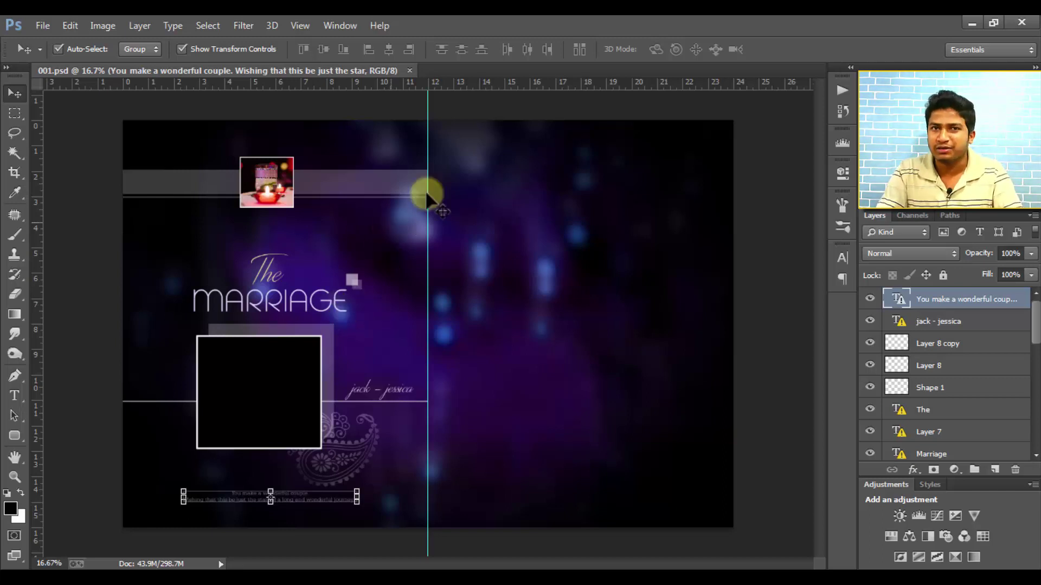
Deselect the caption text layer with the Move tool, then drag Untitled-1 from Explorer toward Photoshop.
click(14, 93)
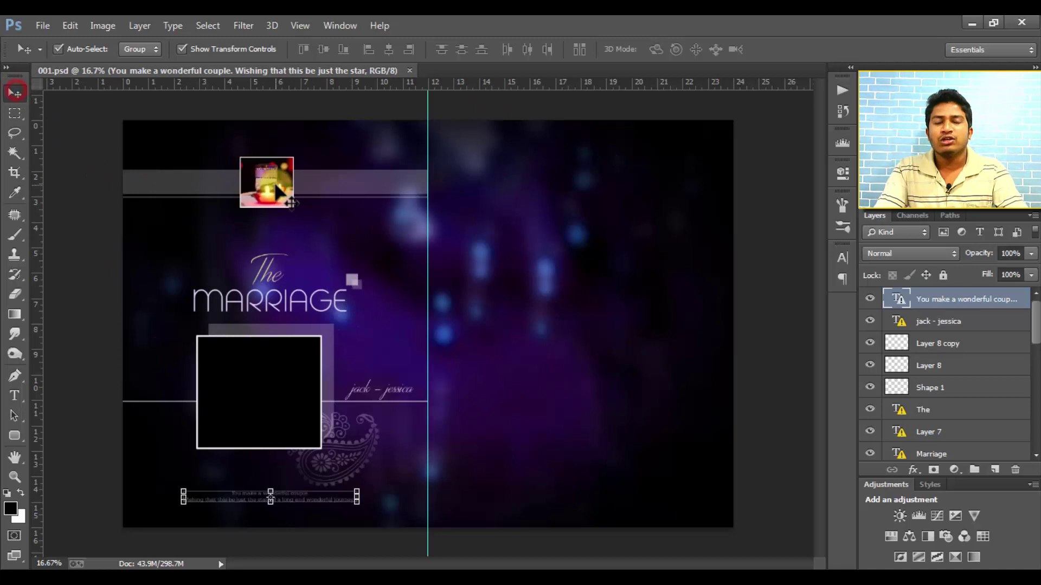
click(746, 314)
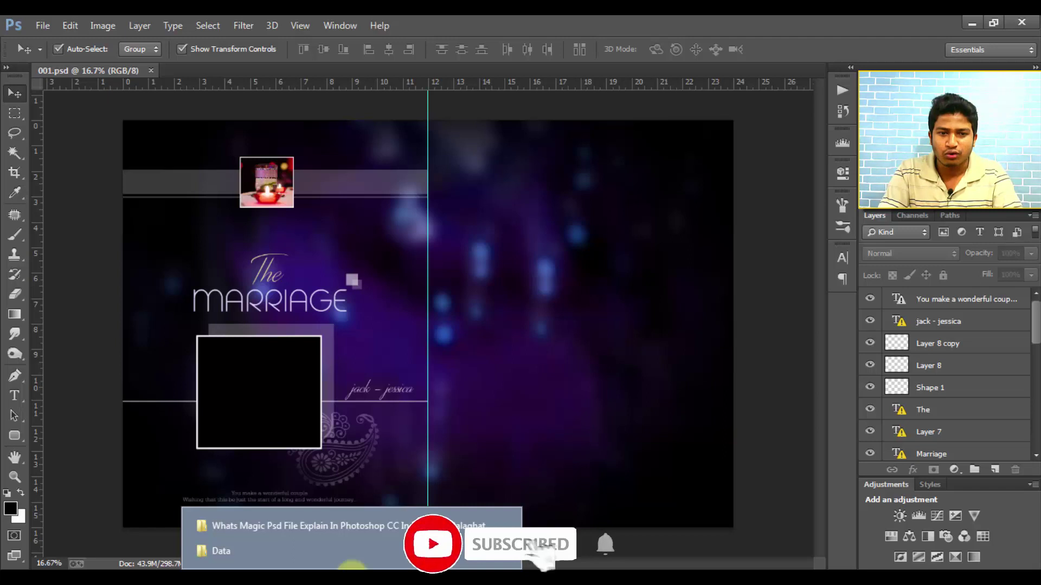
click(334, 529)
mouse_move(691, 179)
mouse_down()
mouse_move(408, 562)
mouse_move(457, 64)
mouse_up()
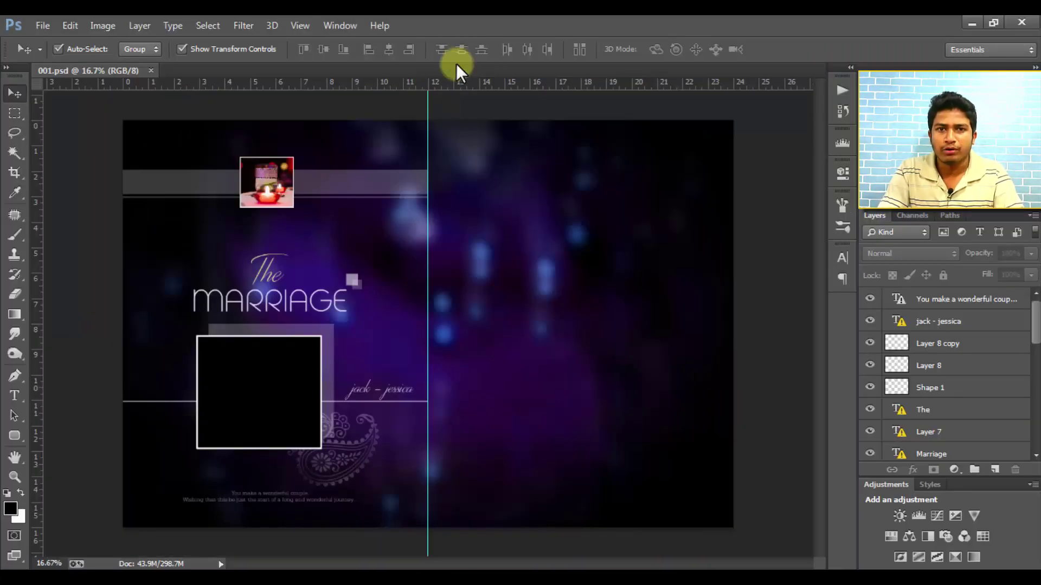
Group Layer 17 copy and Layer 1 into Group 1 in Untitled-1, undoing a trial white-filled layer.
click(441, 317)
drag(387, 274, 390, 266)
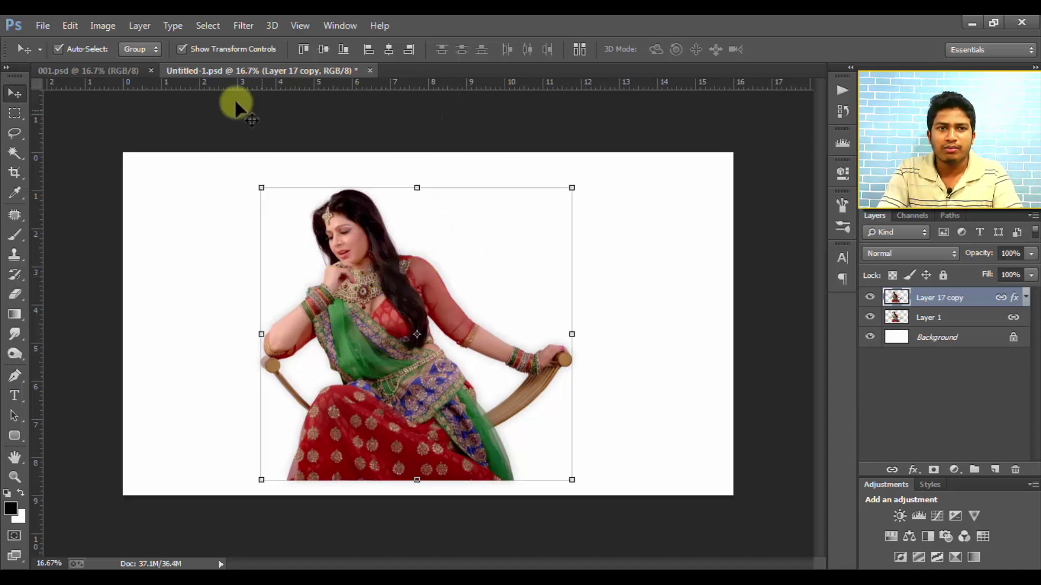
shift+click(941, 317)
key(ctrl+g)
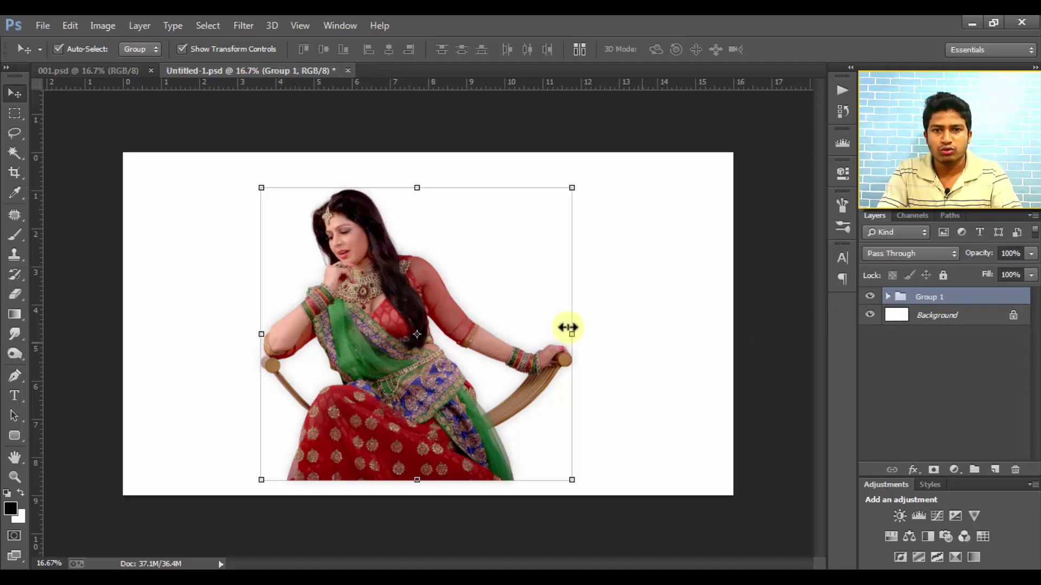
key(ctrl+a)
key(ctrl+shift+alt+n)
key(ctrl+BackSpace)
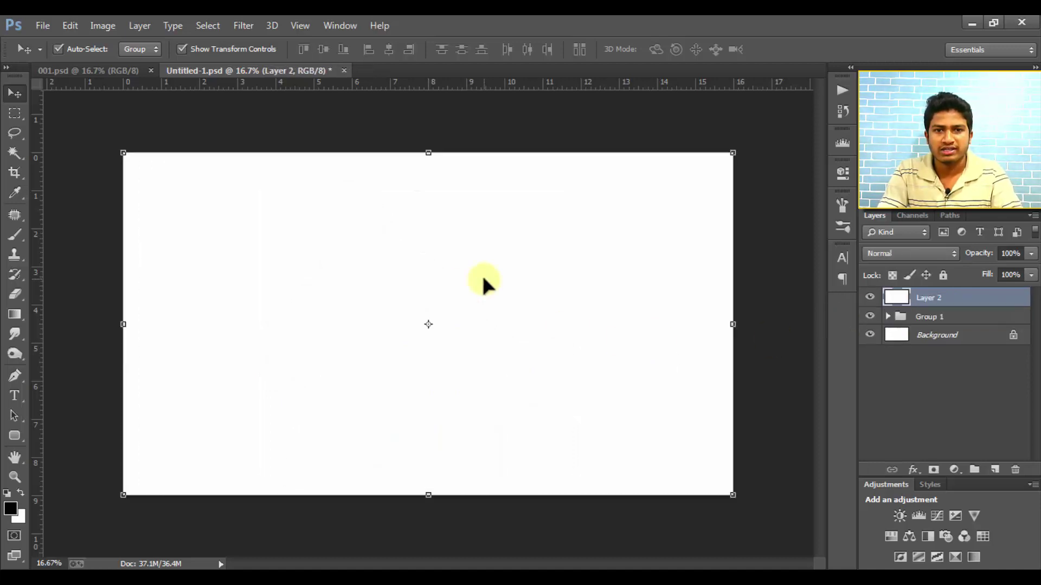
key(ctrl+alt+z)
key(ctrl+alt+z)
Drag Group 1 onto the 001.psd album spread over its left page.
right_click(889, 301)
click(313, 219)
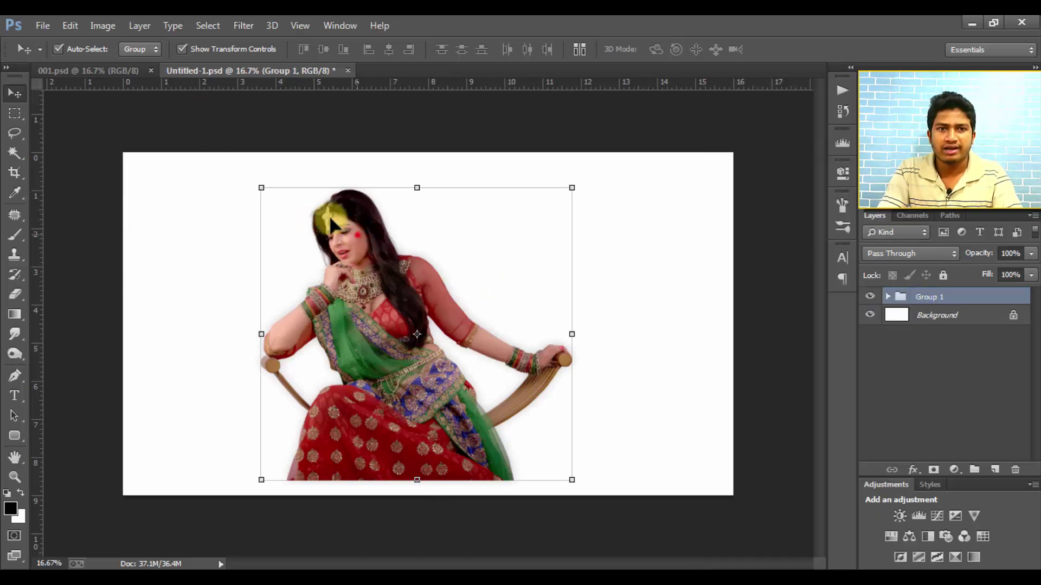
drag(330, 216, 186, 73)
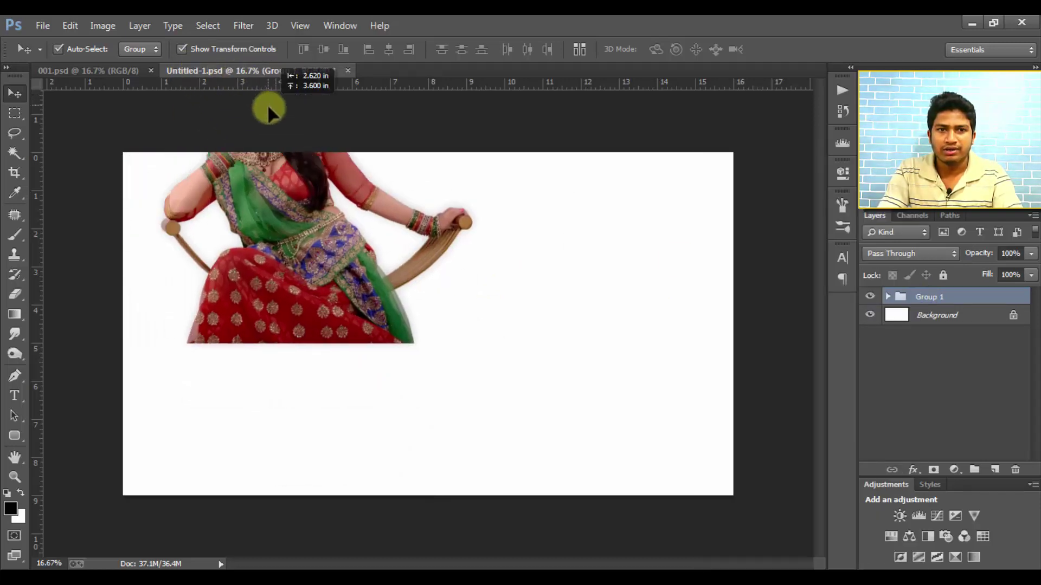
mouse_move(186, 73)
mouse_down()
mouse_move(80, 70)
mouse_move(245, 318)
mouse_up()
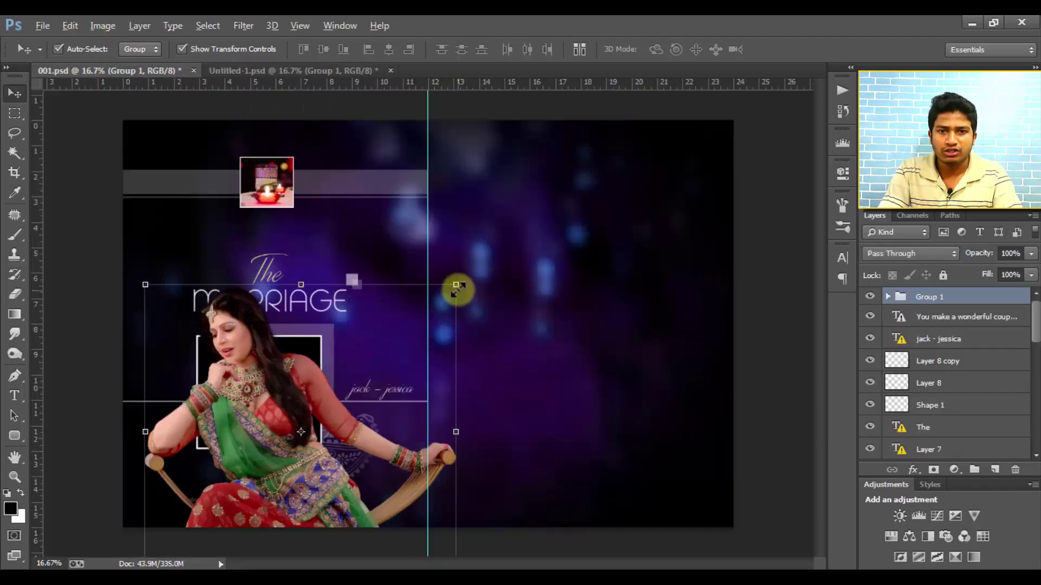
Scale the bride group to about 85% and position it over the left photo frame.
key(ctrl+t)
drag(456, 285, 428, 313)
drag(314, 382, 331, 408)
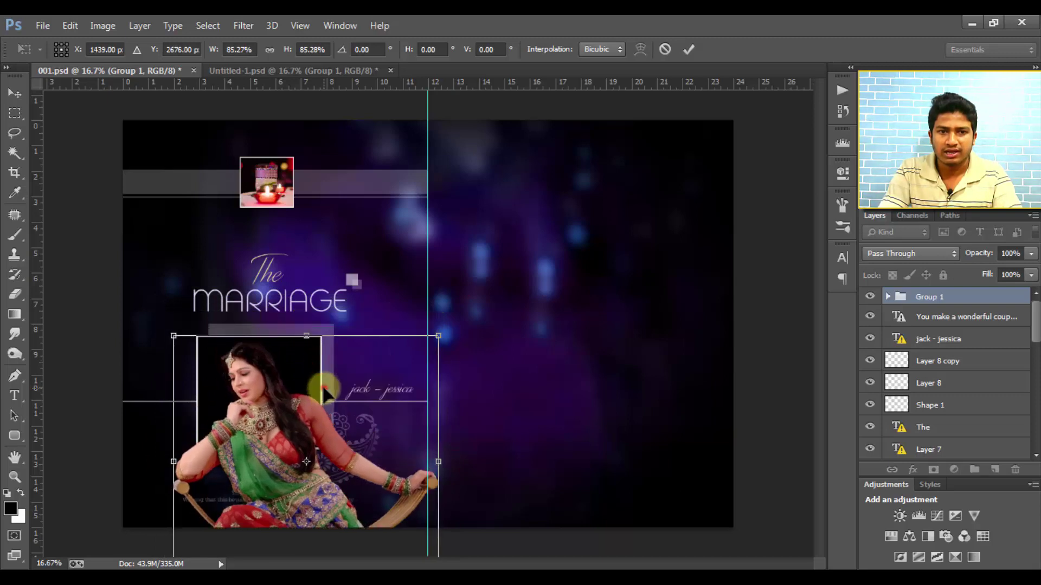
key(Return)
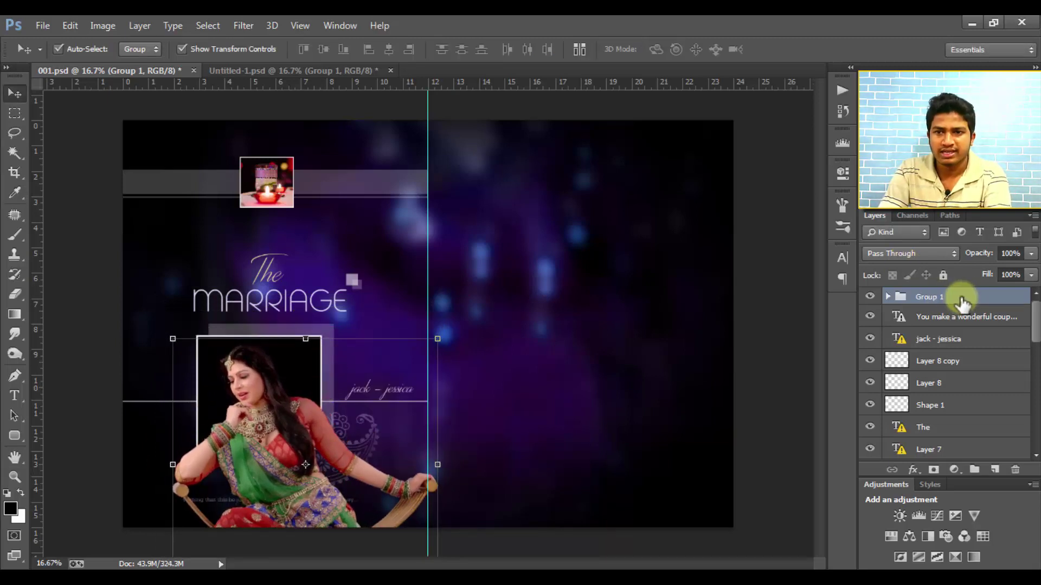
Move Group 1 down the layer stack beneath the Hue/Saturation 1 adjustment.
scroll(962, 302, down, 1)
scroll(957, 302, up, 1)
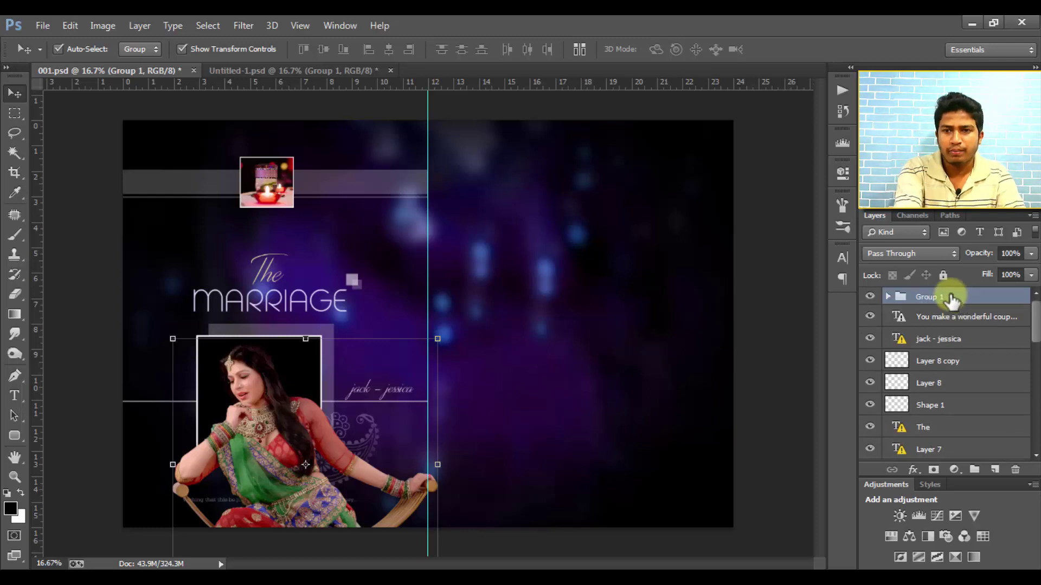
key(ctrl+bracketleft)
key(ctrl+bracketleft)
key(ctrl+bracketleft)
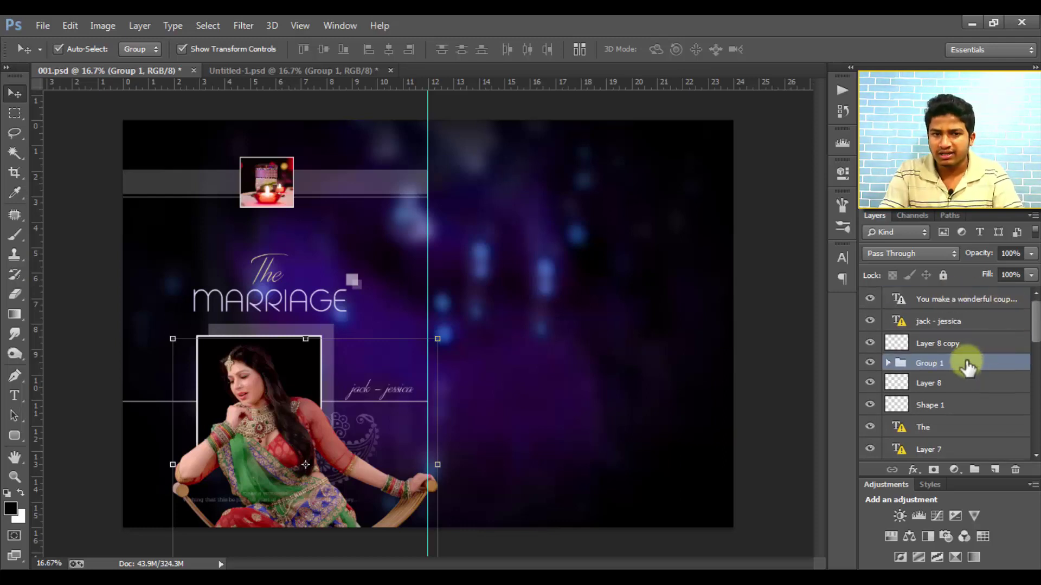
key(ctrl+bracketleft)
key(ctrl+bracketleft)
key(ctrl+bracketleft)
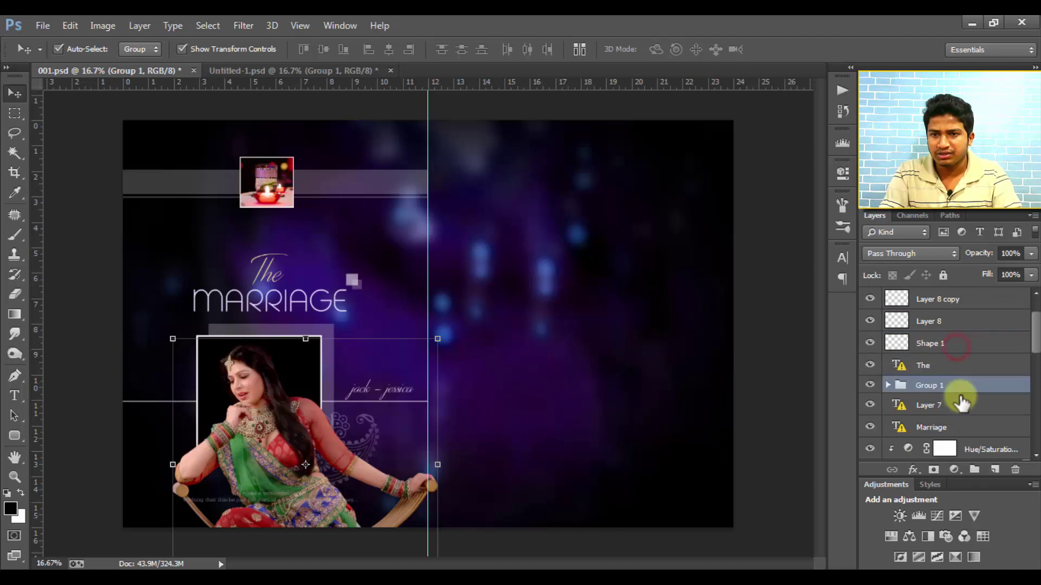
scroll(960, 402, down, 2)
mouse_move(957, 342)
mouse_down()
mouse_move(949, 416)
mouse_move(955, 407)
mouse_up()
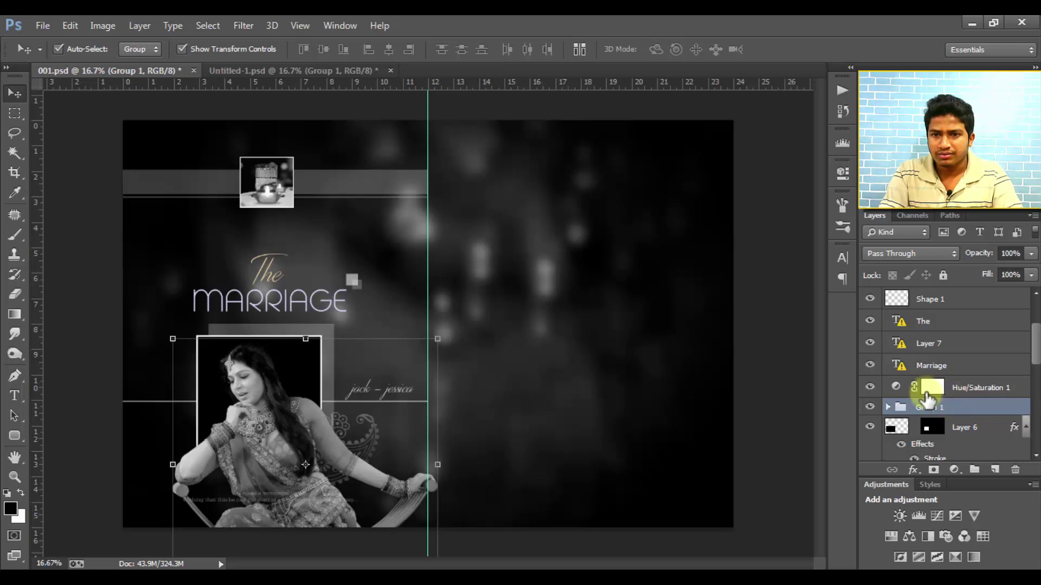
Hide Group 1 and delete only the group, keeping its bride layers.
click(961, 391)
click(869, 408)
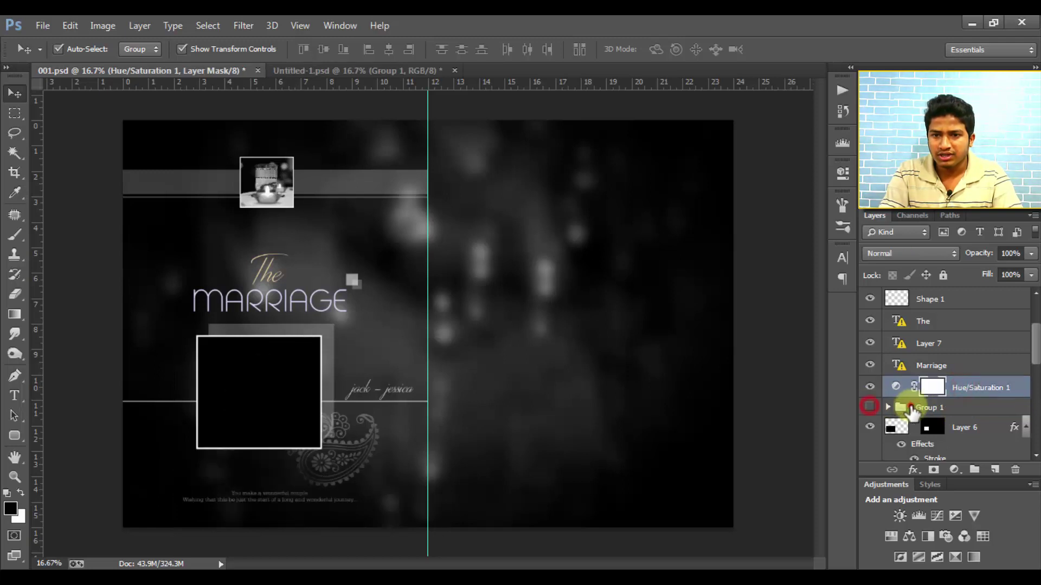
click(928, 407)
right_click(924, 407)
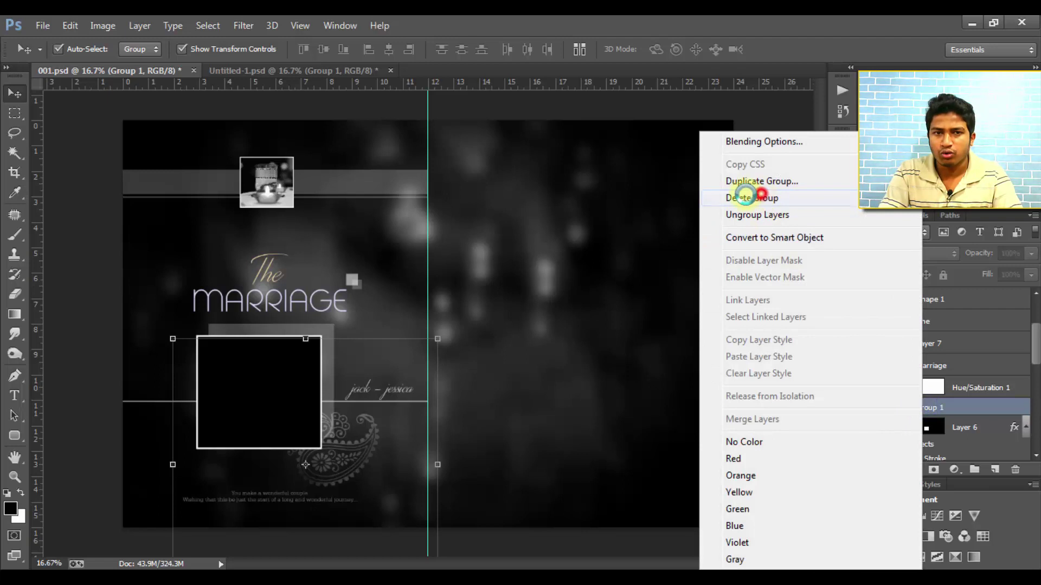
click(745, 196)
click(612, 239)
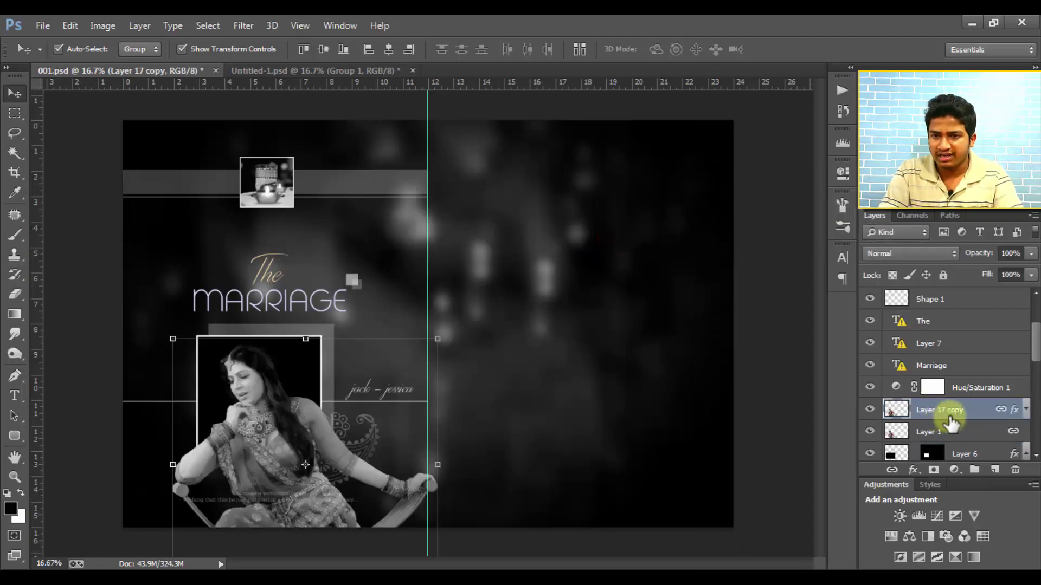
Make Layer 17 copy, Layer 1 and Hue/Saturation 1 clipping masks into the frame.
right_click(949, 417)
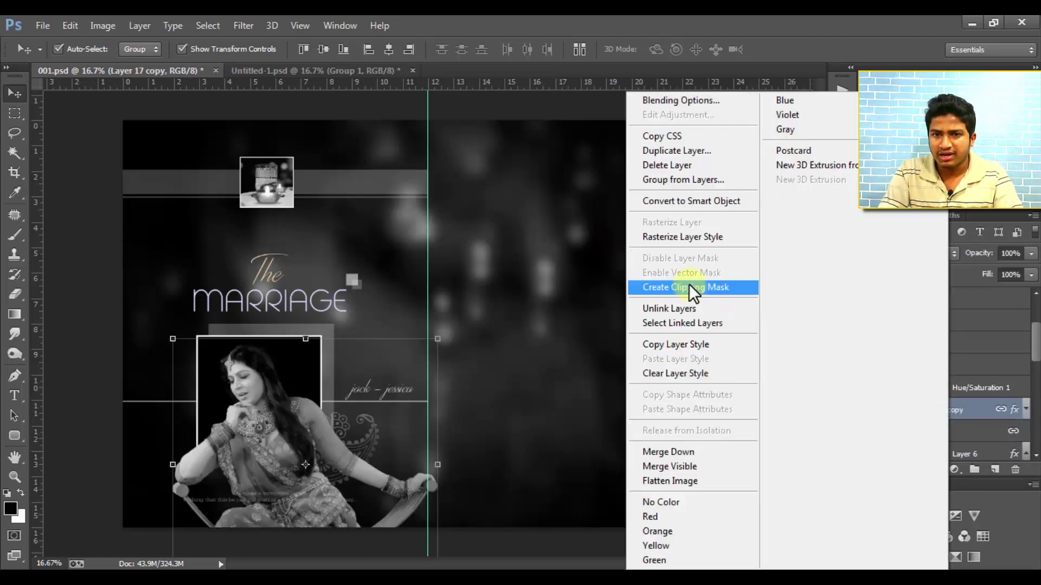
click(689, 285)
right_click(930, 431)
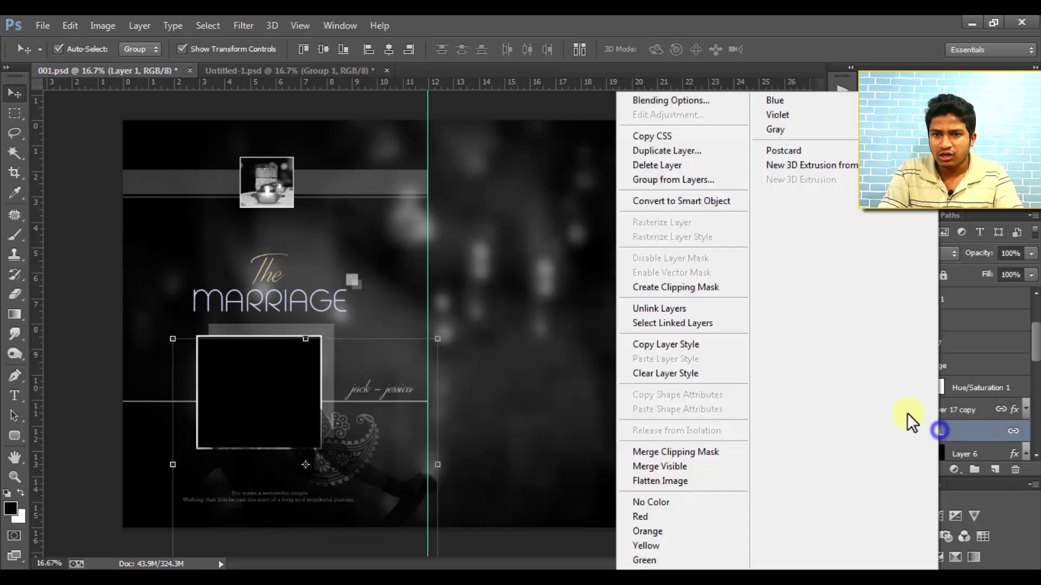
click(702, 287)
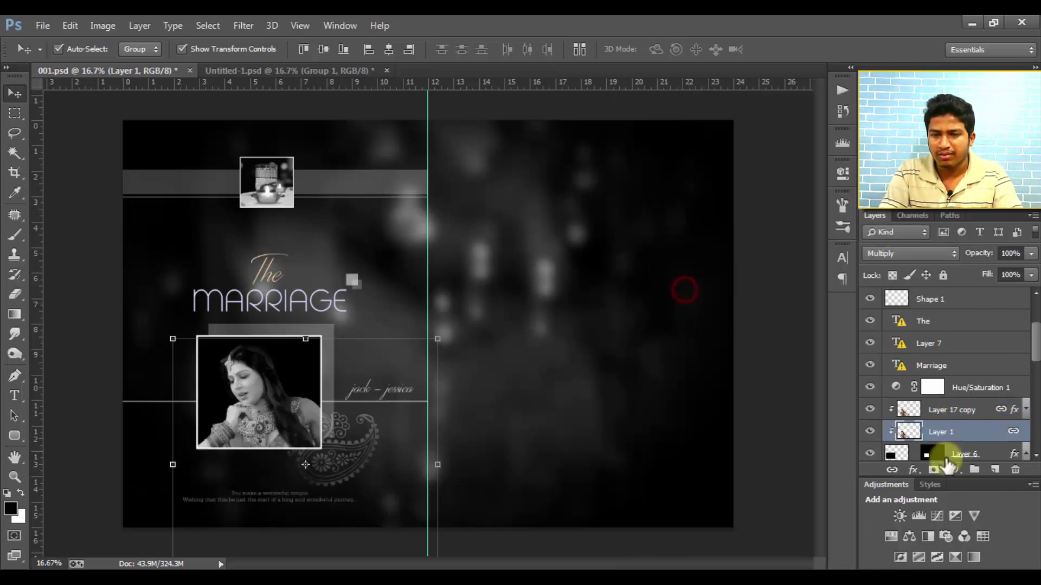
right_click(959, 388)
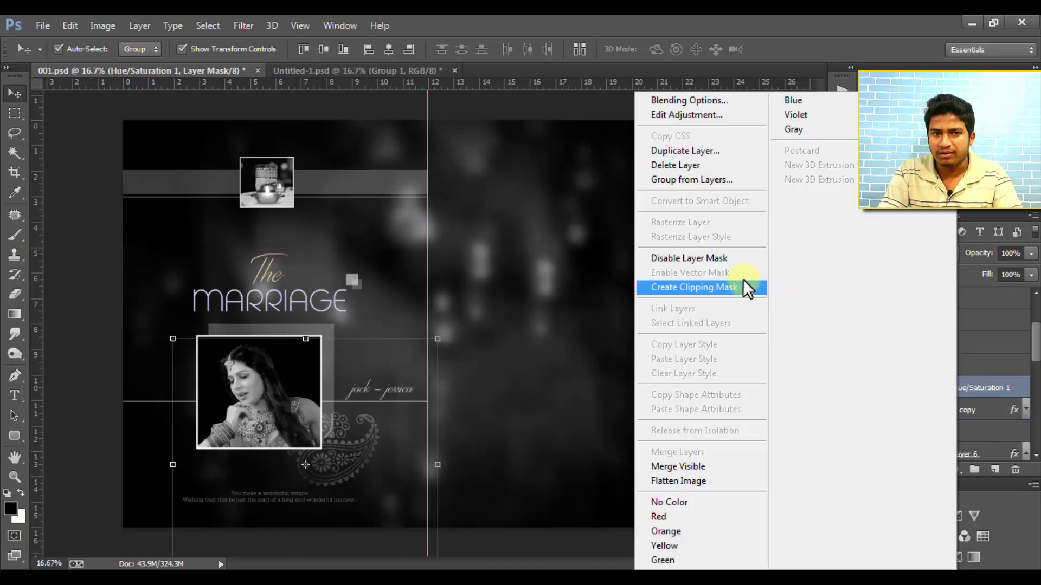
click(746, 286)
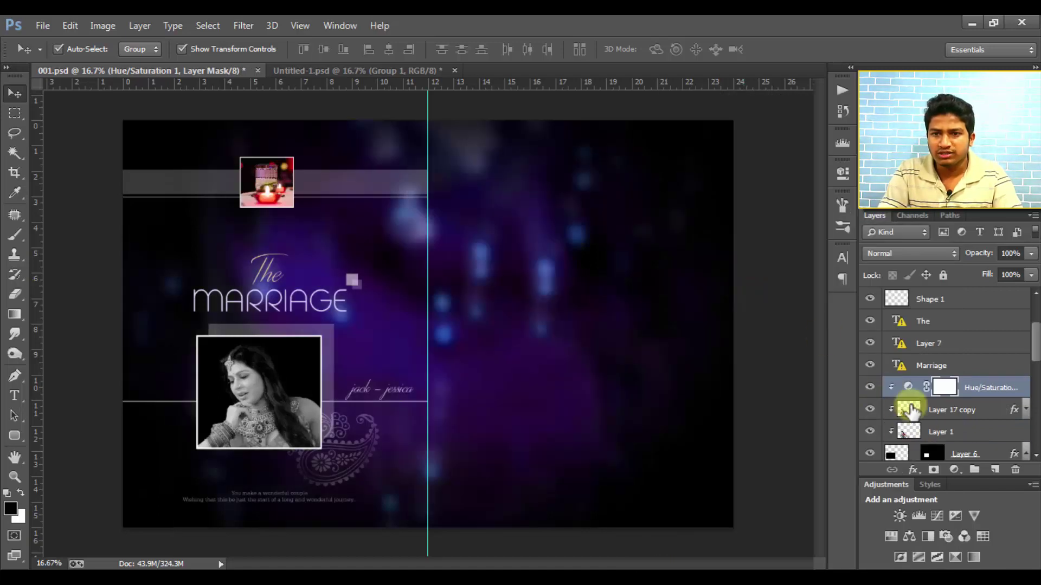
Hide Hue/Saturation 1, compare the bride photo's visibility, and select Layer 17 copy with Layer 1.
click(870, 387)
click(869, 412)
click(869, 412)
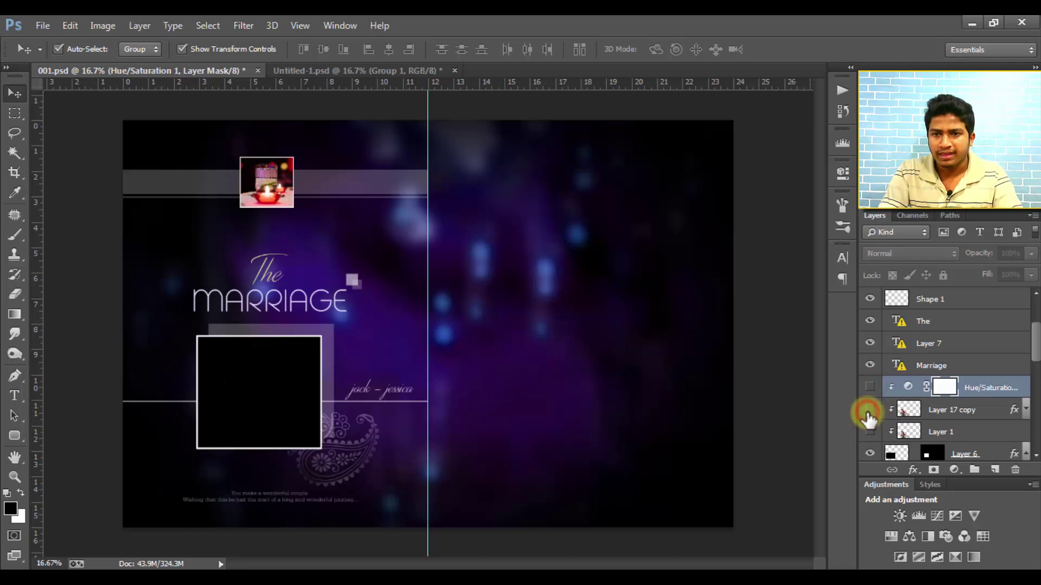
click(944, 410)
shift+click(956, 432)
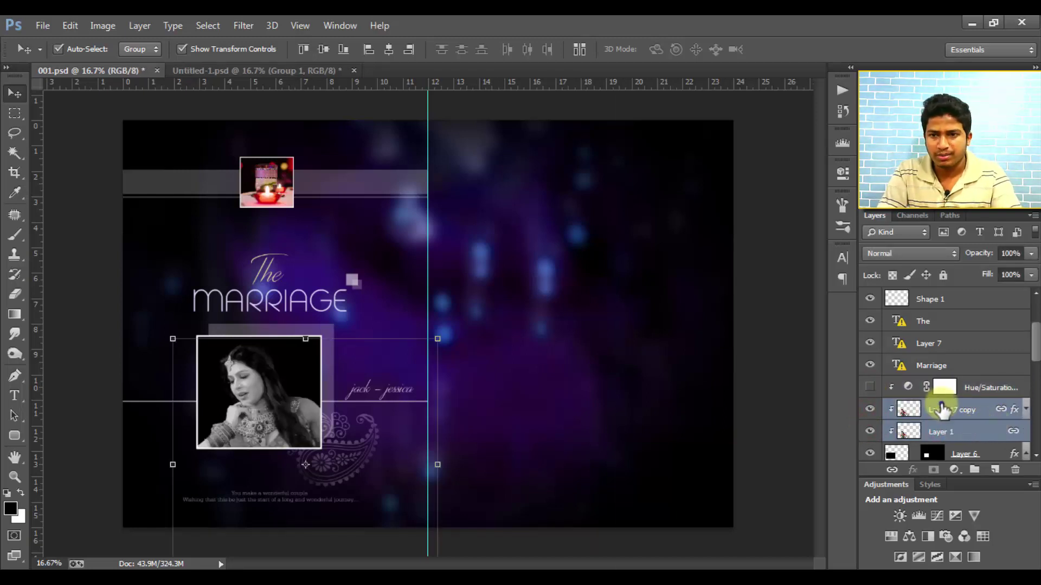
right_click(946, 410)
click(977, 427)
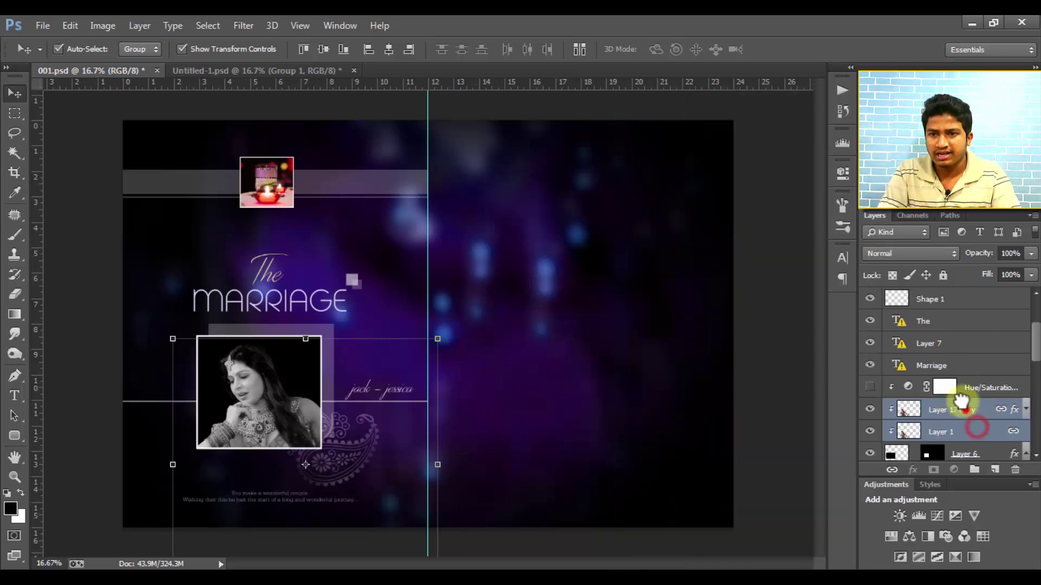
Zoom in on the framed bride, turn Hue/Saturation back on, and check Layer 6's visibility.
mouse_move(952, 389)
mouse_down()
mouse_move(953, 343)
mouse_move(946, 415)
mouse_move(967, 442)
mouse_up()
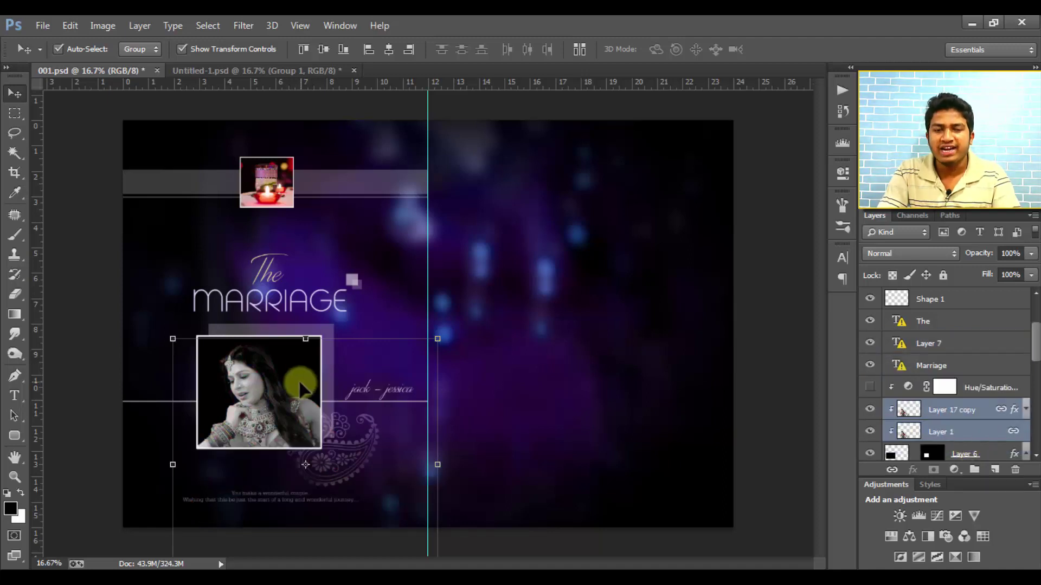
mouse_move(291, 420)
mouse_down()
mouse_move(367, 416)
mouse_move(365, 374)
mouse_up()
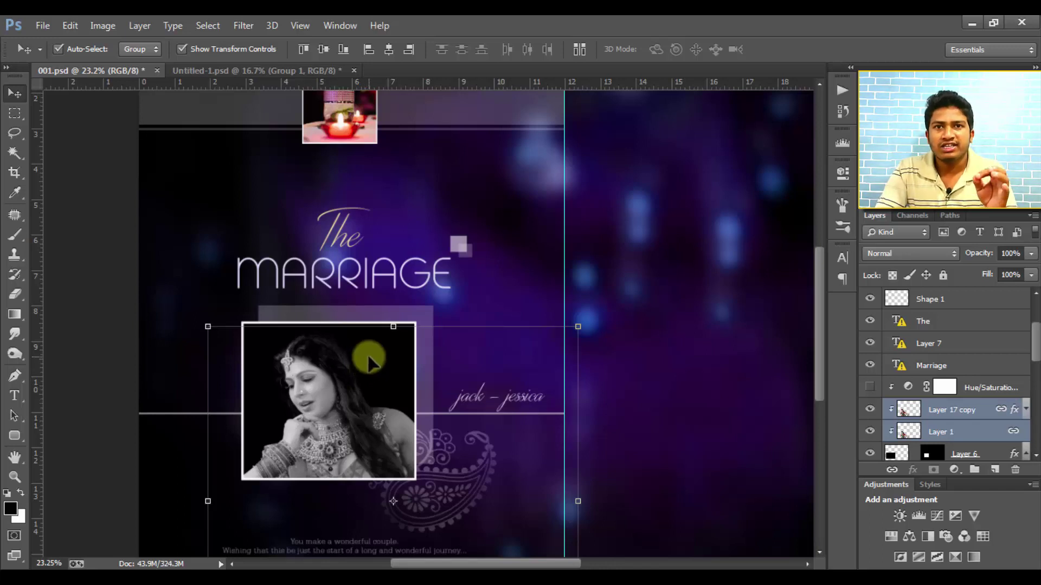
scroll(371, 362, down, 3)
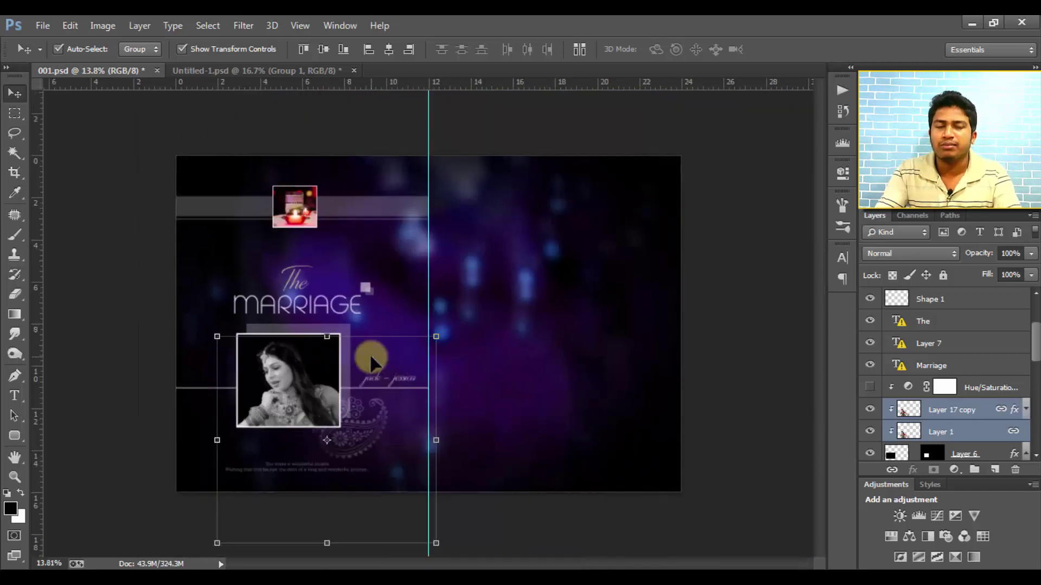
click(762, 266)
scroll(644, 263, up, 2)
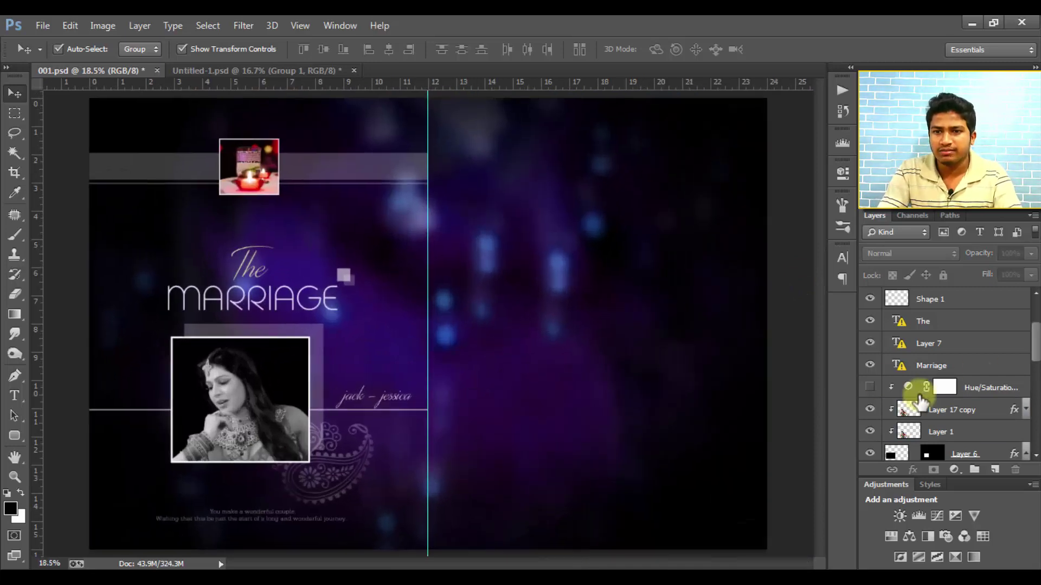
click(870, 387)
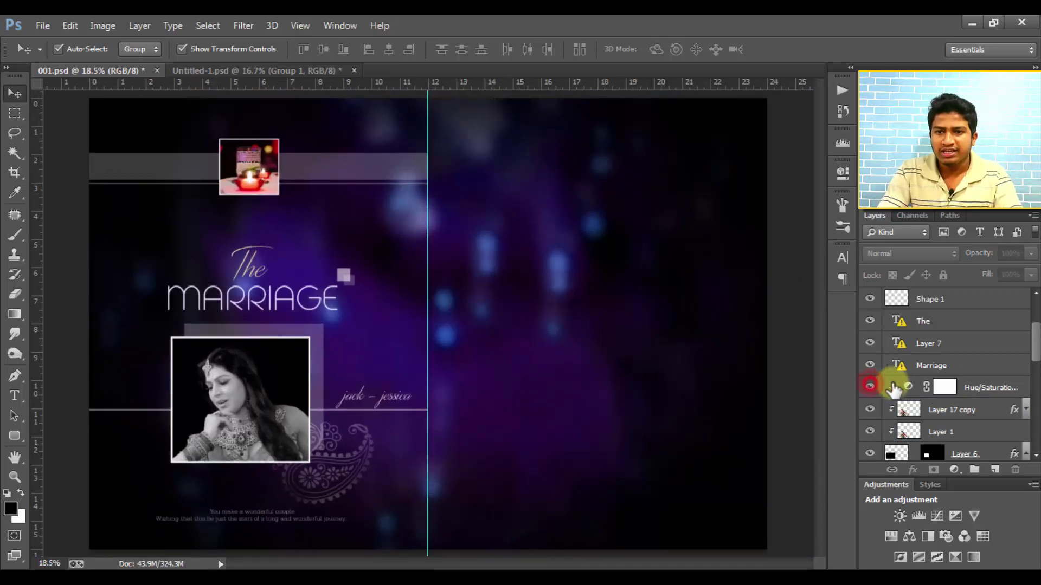
scroll(887, 459, down, 2)
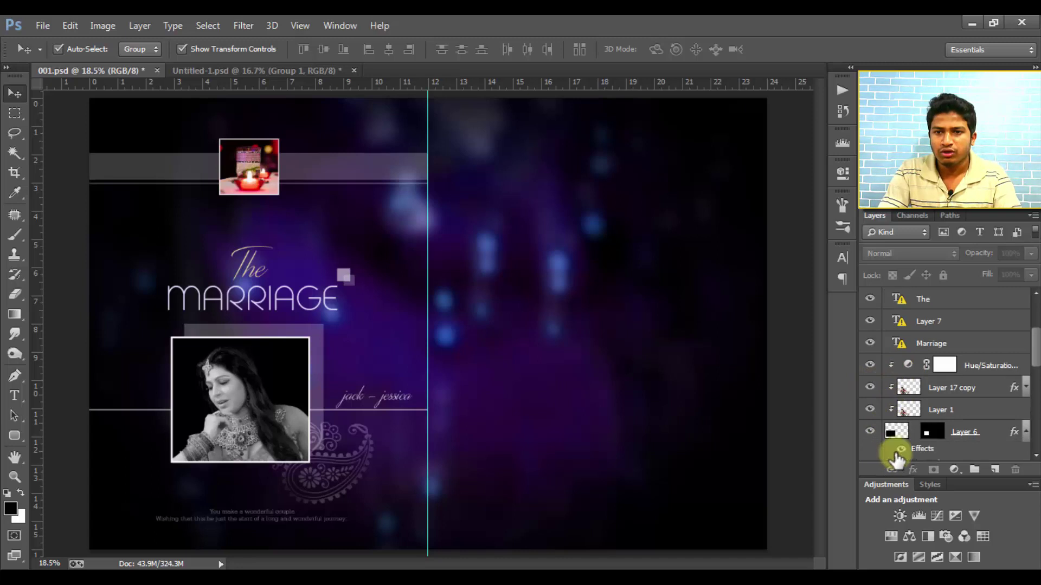
click(873, 409)
click(871, 410)
Group Hue/Saturation through Layer 6 into Group 2 and check its visibility.
click(970, 342)
shift+click(965, 404)
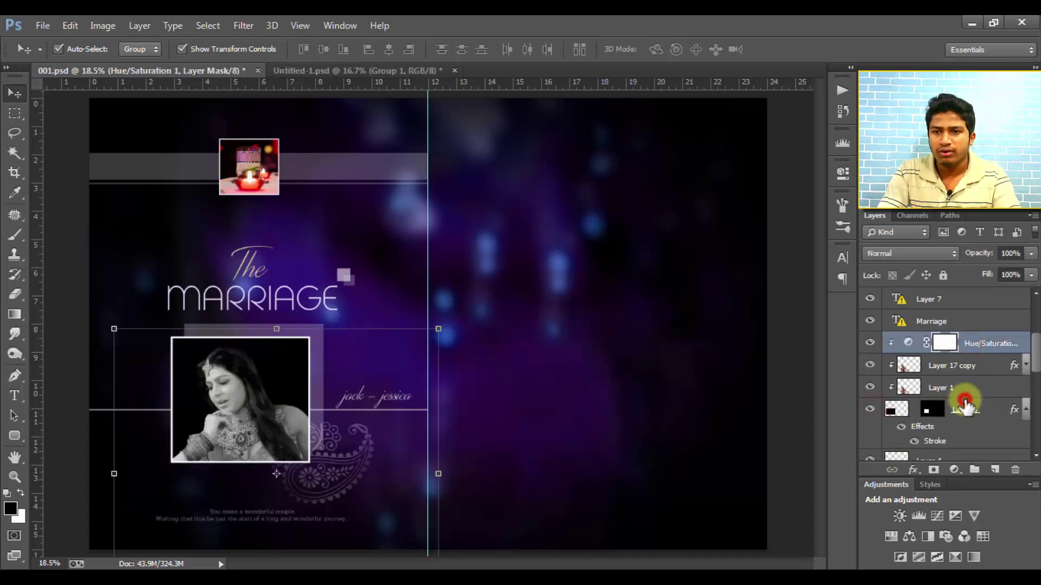
key(ctrl+g)
click(871, 341)
click(872, 340)
click(871, 340)
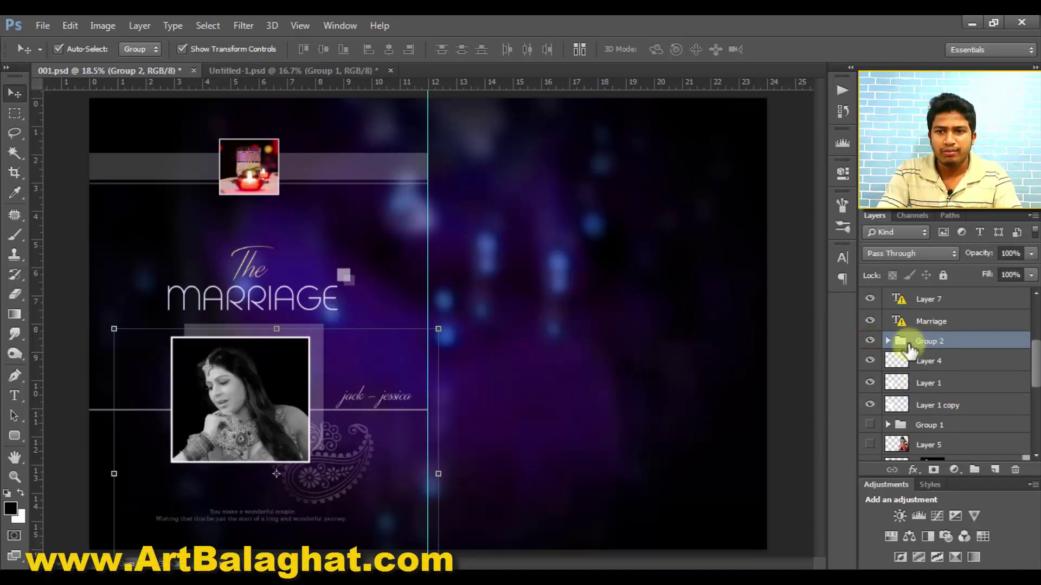
Select Layer 3 from the canvas, then Layer 5, the original photo layer.
scroll(906, 348, up, 3)
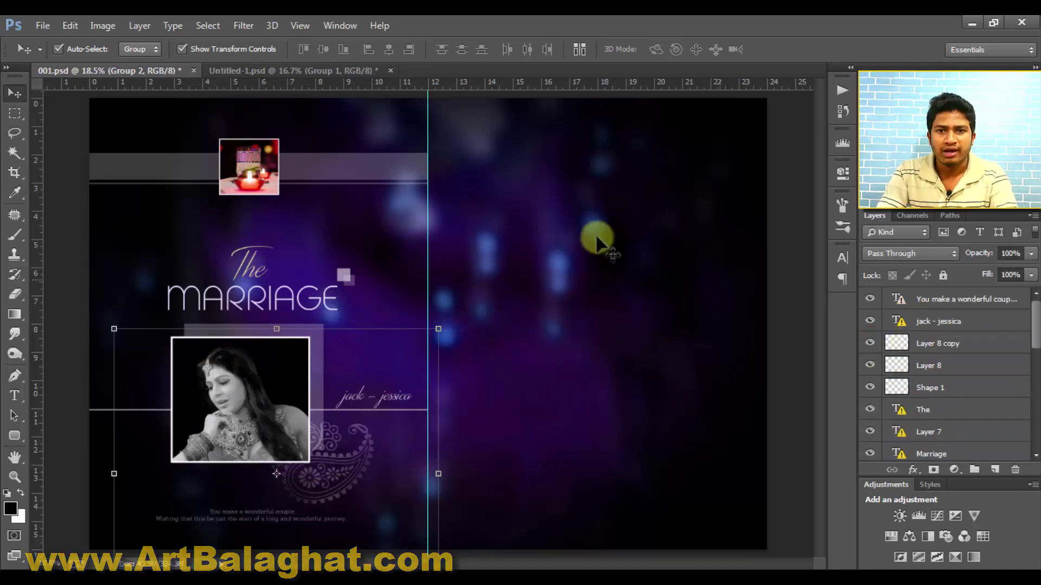
click(612, 241)
scroll(965, 367, up, 2)
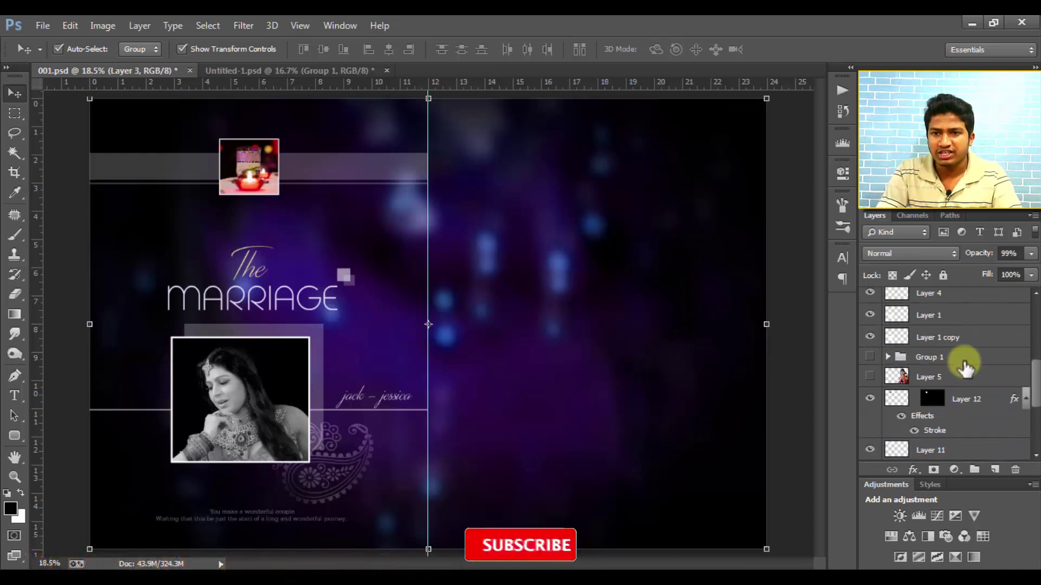
click(939, 376)
Ungroup the bride in Untitled-1 and drop it onto the spread's right page.
click(227, 70)
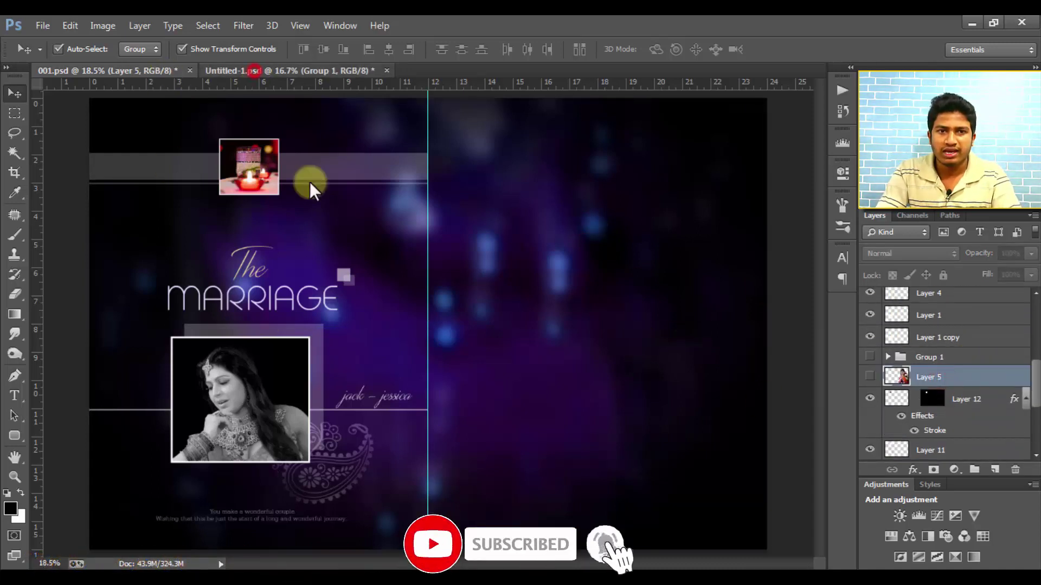
key(ctrl+a)
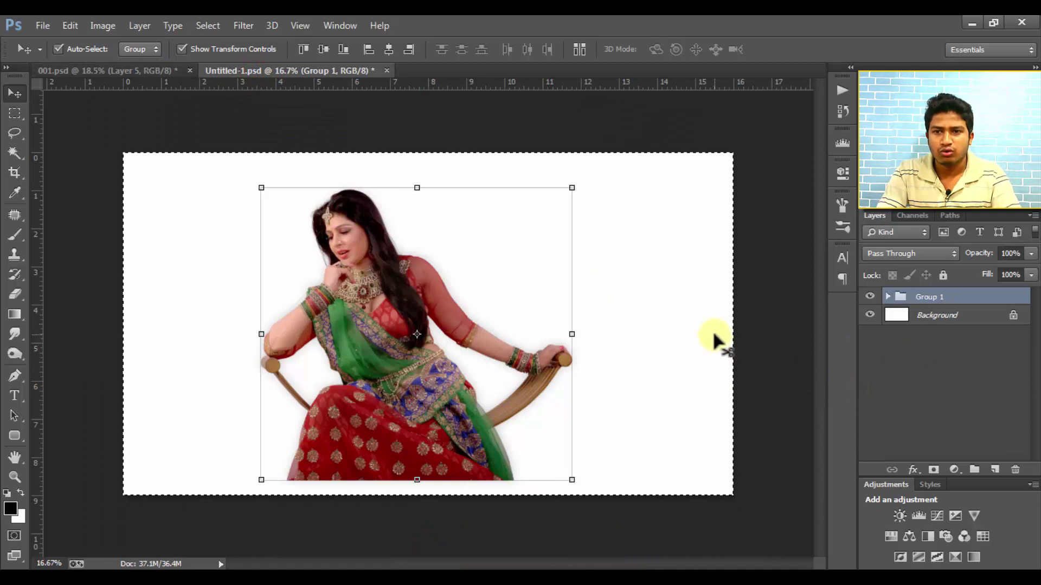
key(ctrl+shift+g)
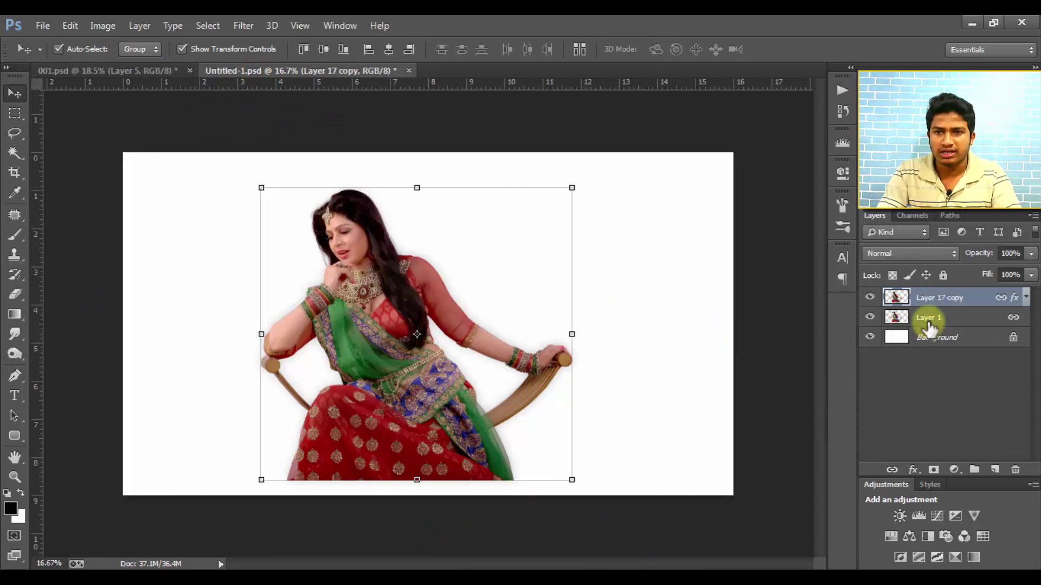
mouse_move(388, 270)
mouse_down()
mouse_move(492, 202)
mouse_move(303, 67)
mouse_up()
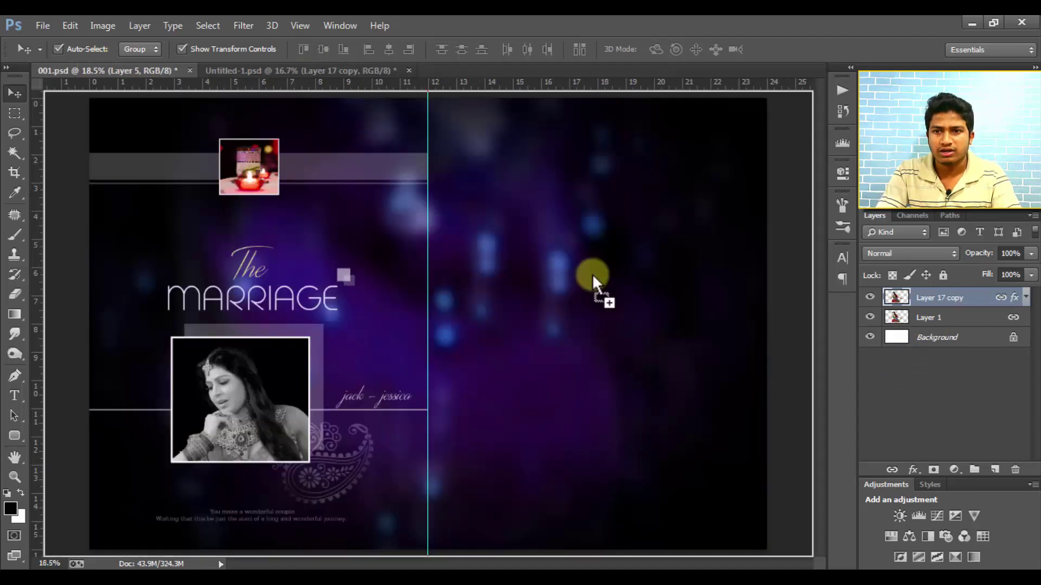
mouse_move(94, 66)
mouse_down()
mouse_move(592, 274)
mouse_move(580, 259)
mouse_up()
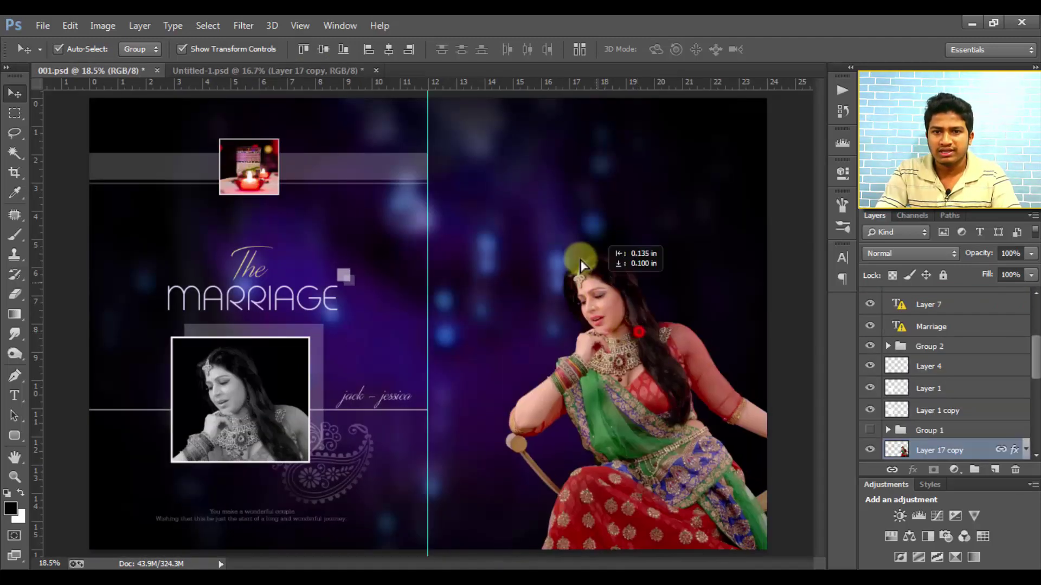
Enlarge the pasted bride image to about 144.5% so it fills the right page.
key(ctrl+t)
key(ctrl+minus)
key(ctrl+minus)
key(ctrl+minus)
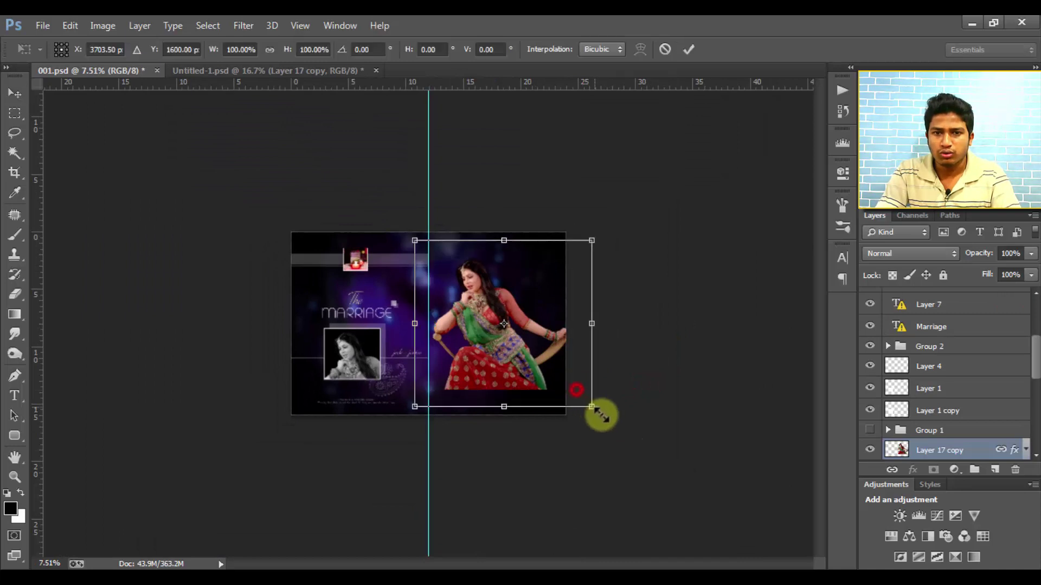
drag(601, 415, 644, 451)
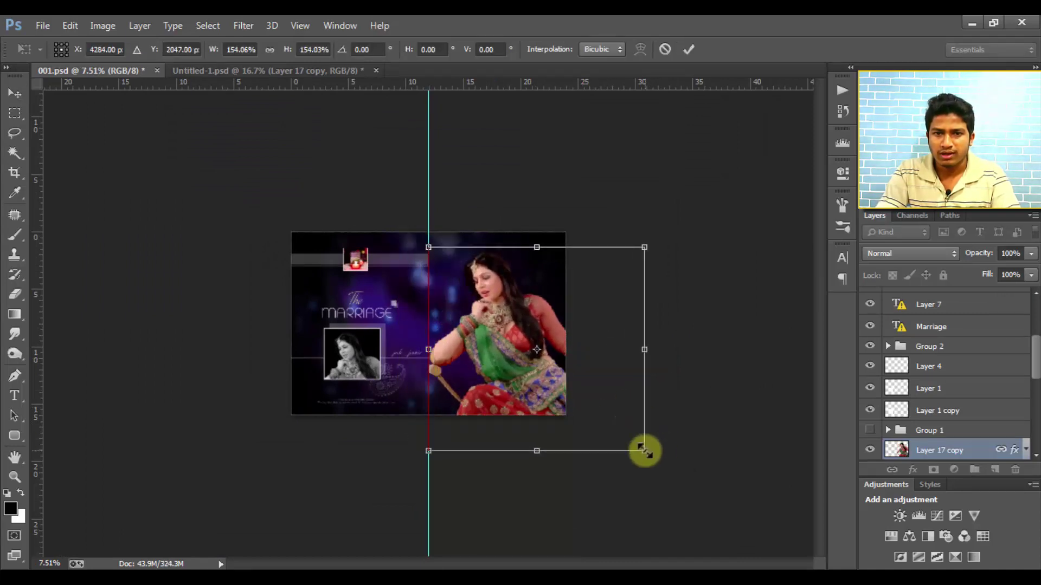
drag(644, 451, 600, 412)
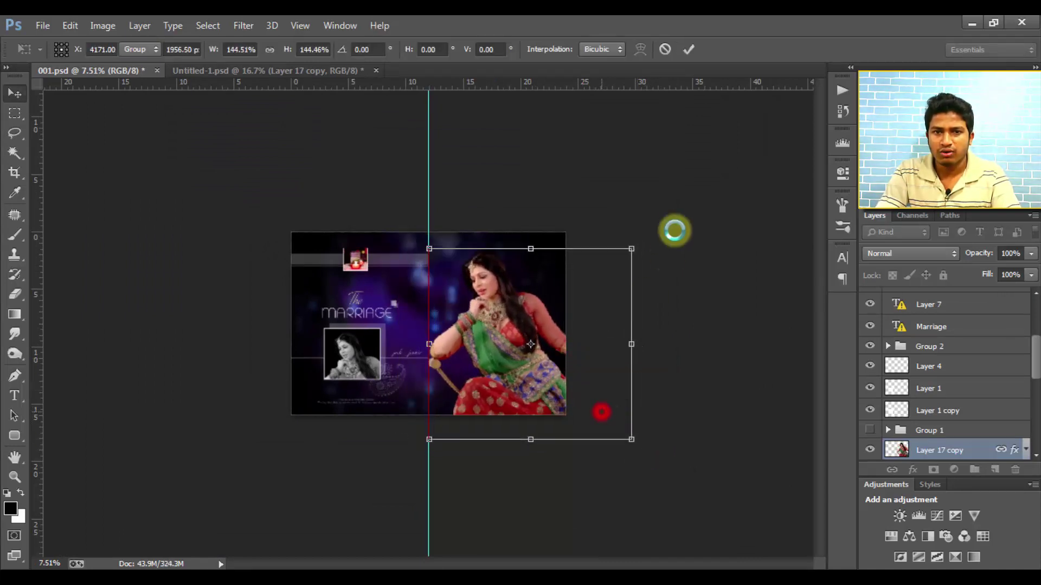
key(Return)
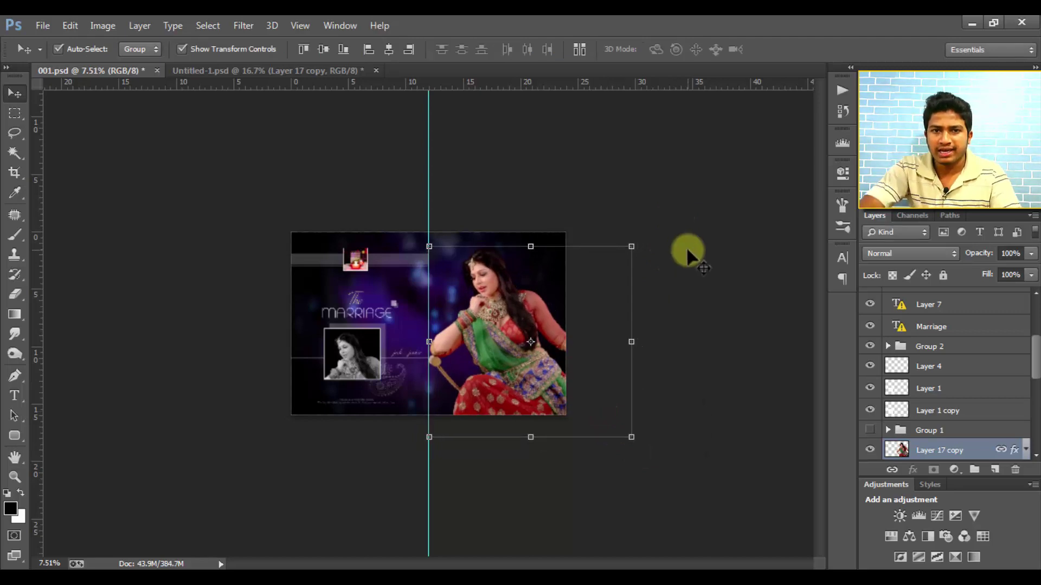
key(ctrl+plus)
click(870, 431)
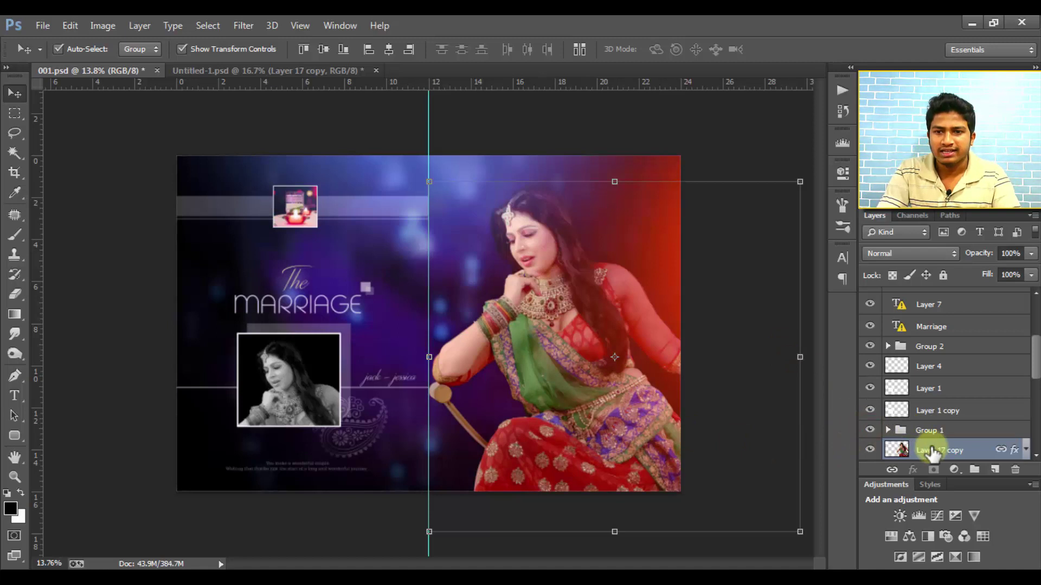
Turn on Group 1's red and blue glow and nudge the bride photo left and down.
shift+click(614, 336)
key(shift+Left)
key(shift+Left)
key(shift+Left)
key(shift+Down)
key(shift+Down)
key(shift+Down)
key(shift+Left)
key(shift+Left)
key(shift+Left)
key(shift+Down)
key(shift+Down)
Compare the spread with and without Group 1's glow, fit it to the window, and select Group 2.
click(934, 342)
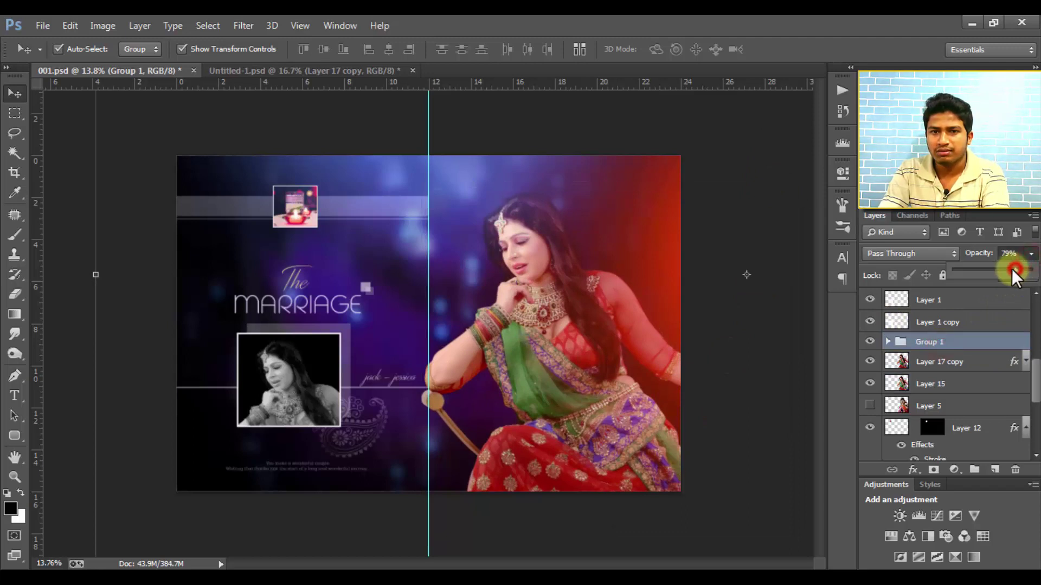
click(870, 341)
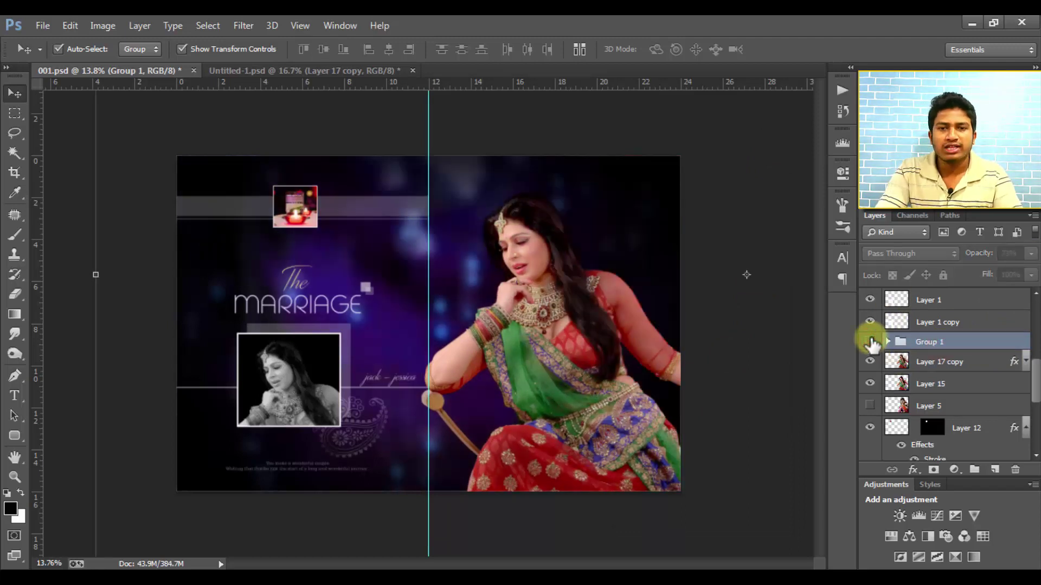
click(870, 341)
click(740, 139)
key(ctrl+0)
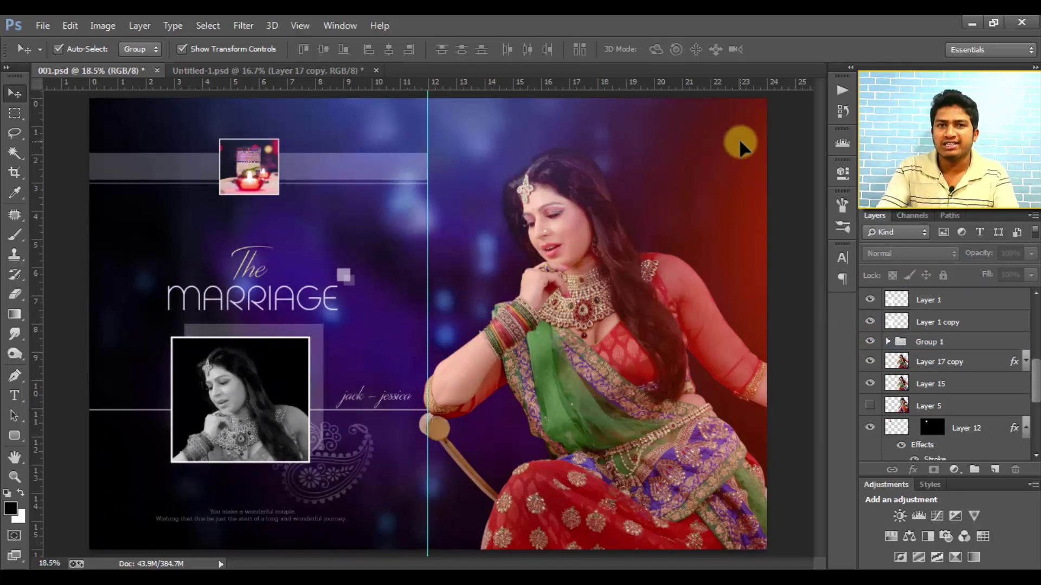
click(298, 373)
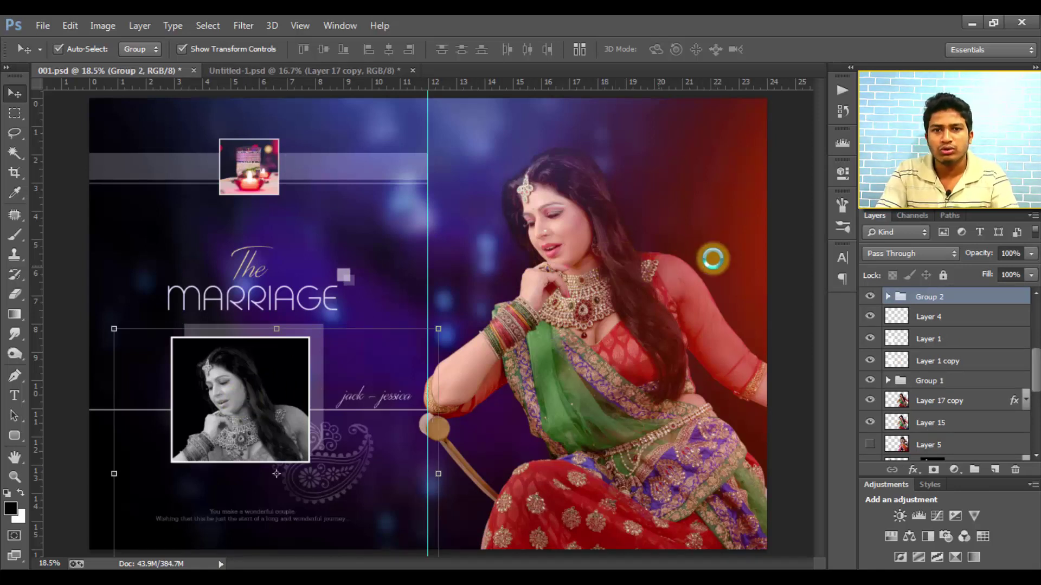
Stamp a merged Layer 16, then delete it and briefly toggle Layer 5's visibility.
click(14, 113)
key(ctrl+shift+alt+e)
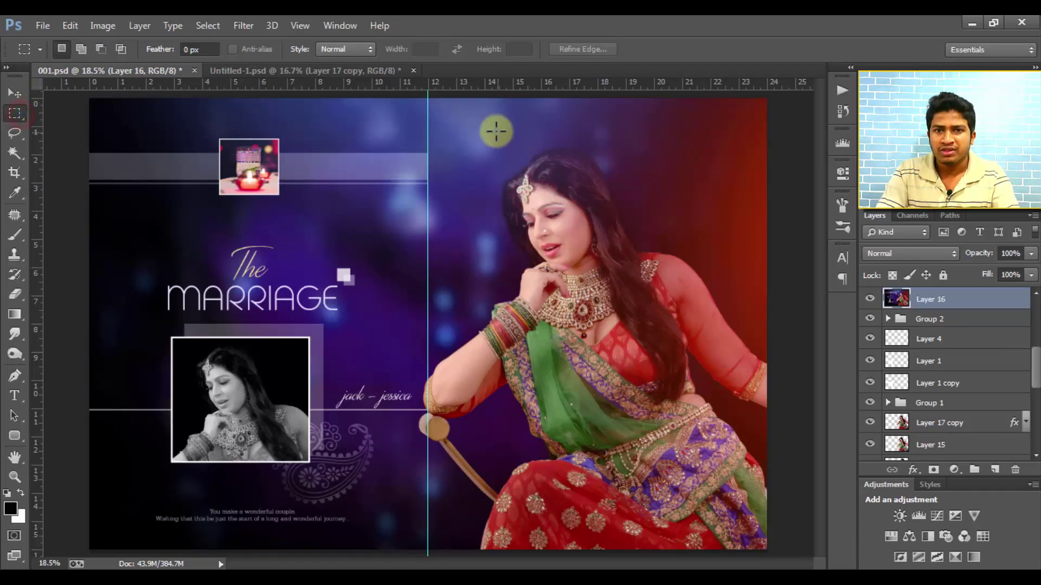
drag(450, 114, 739, 405)
key(ctrl+d)
drag(986, 290, 1015, 469)
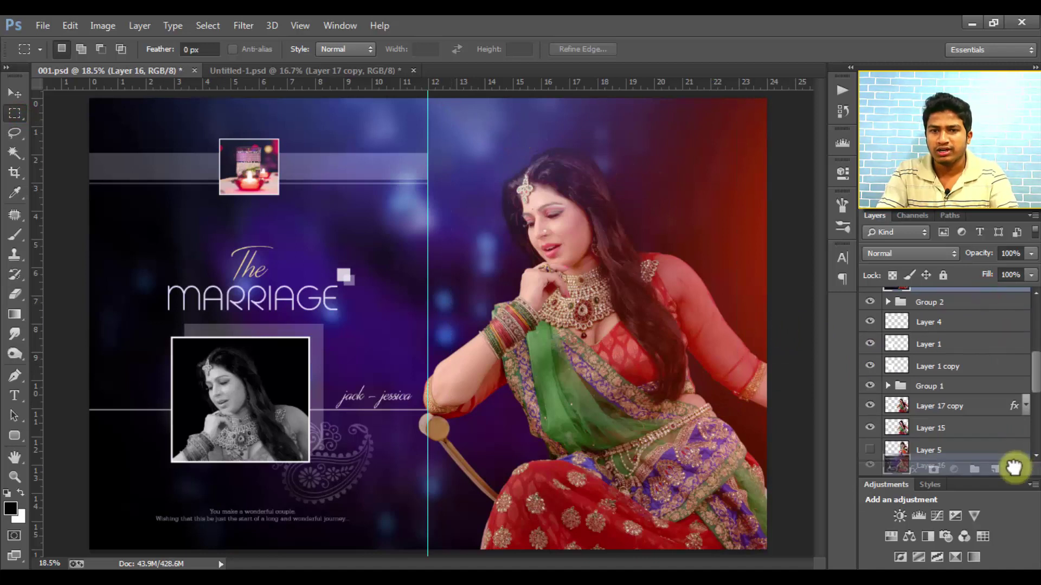
scroll(955, 380, down, 3)
scroll(956, 380, down, 2)
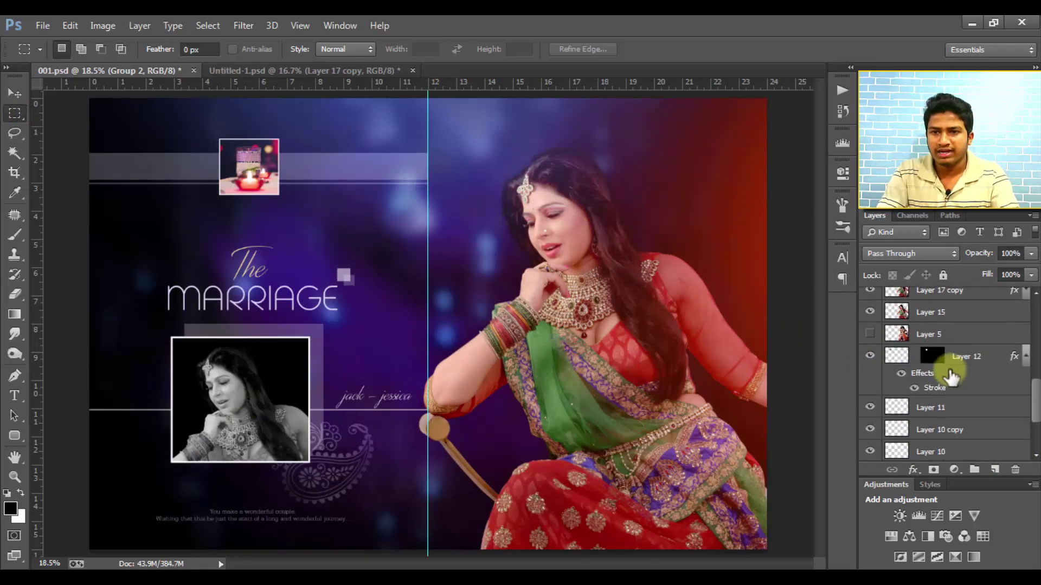
click(898, 334)
click(870, 334)
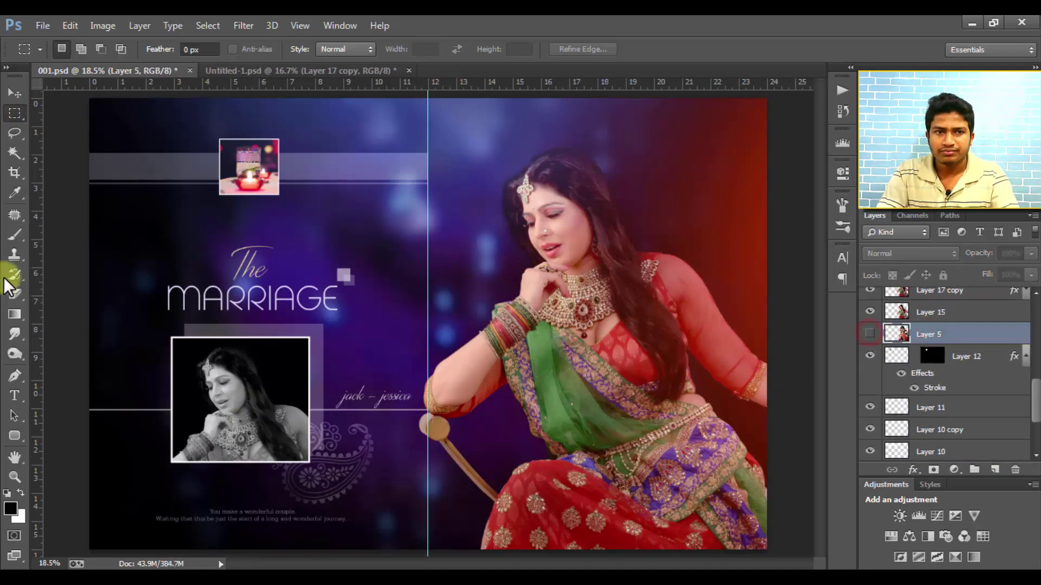
Select Group 2, delete and restore it, then expand it to reveal its frame layers.
click(14, 93)
click(184, 400)
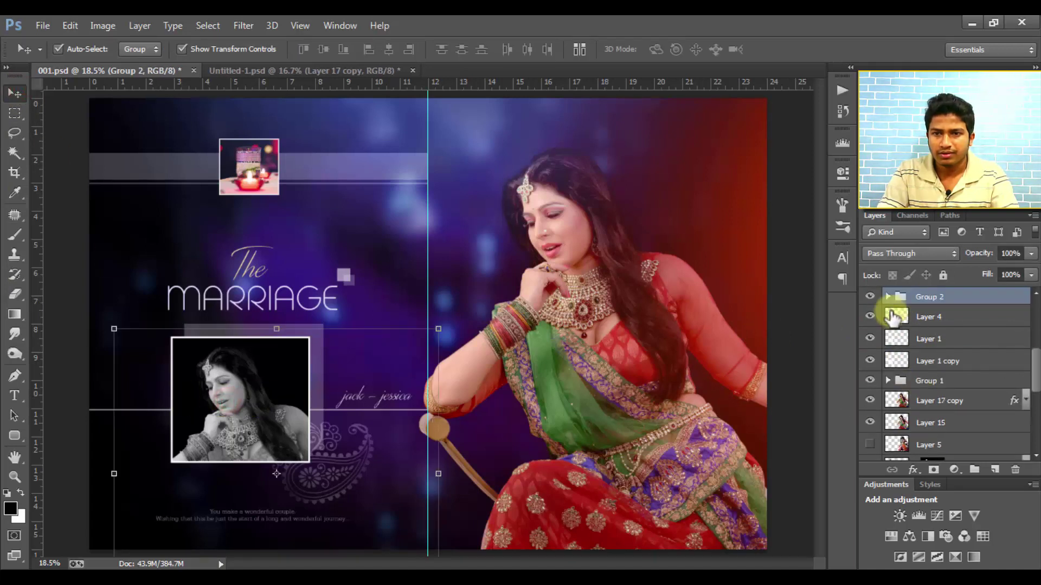
click(1015, 470)
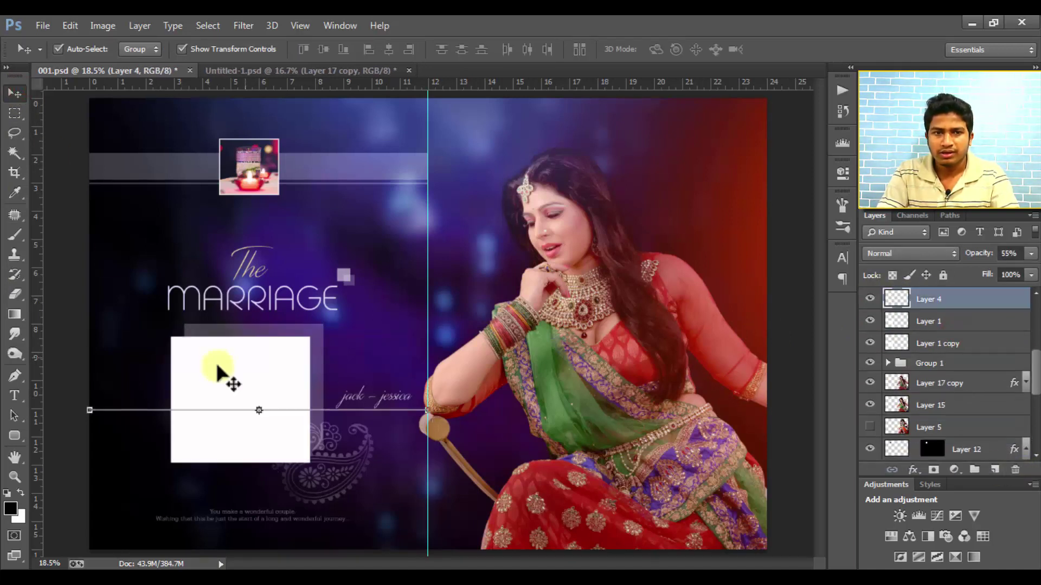
key(ctrl+z)
scroll(922, 353, up, 1)
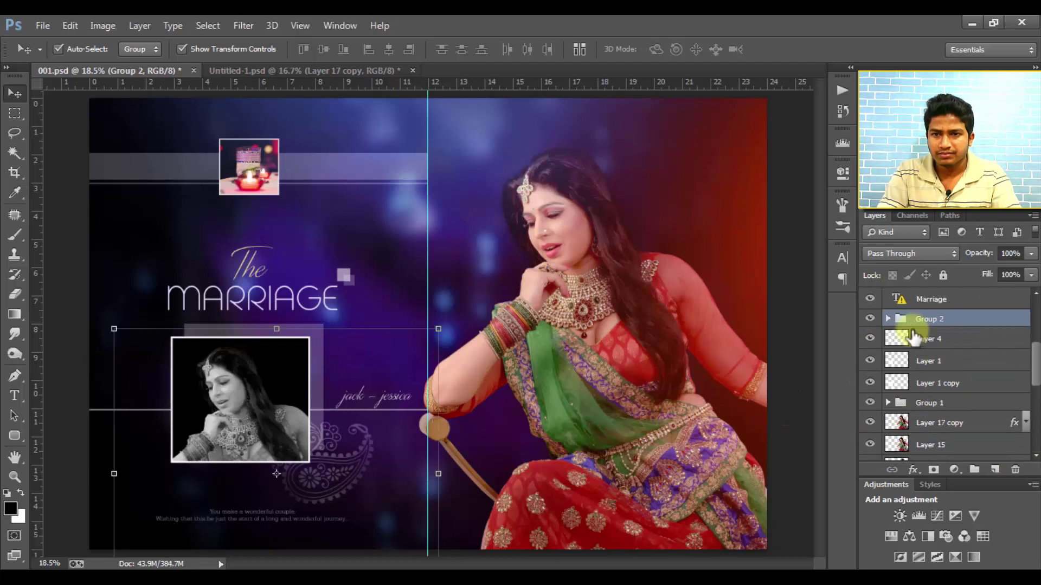
click(888, 318)
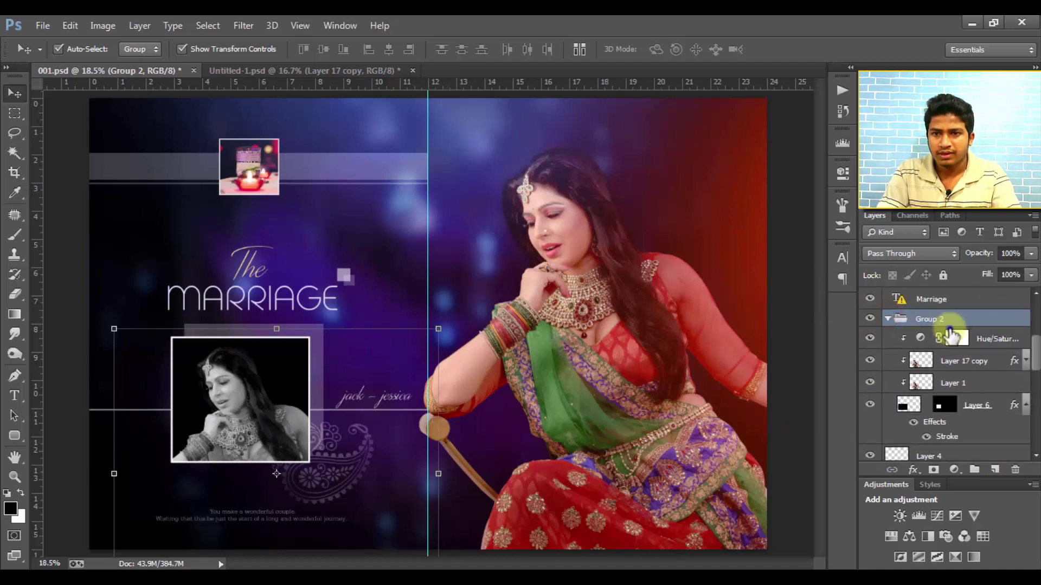
Ungroup Group 2 with Group Only, keeping its layers and leaving Hue/Saturation 1 in place.
right_click(951, 337)
click(723, 170)
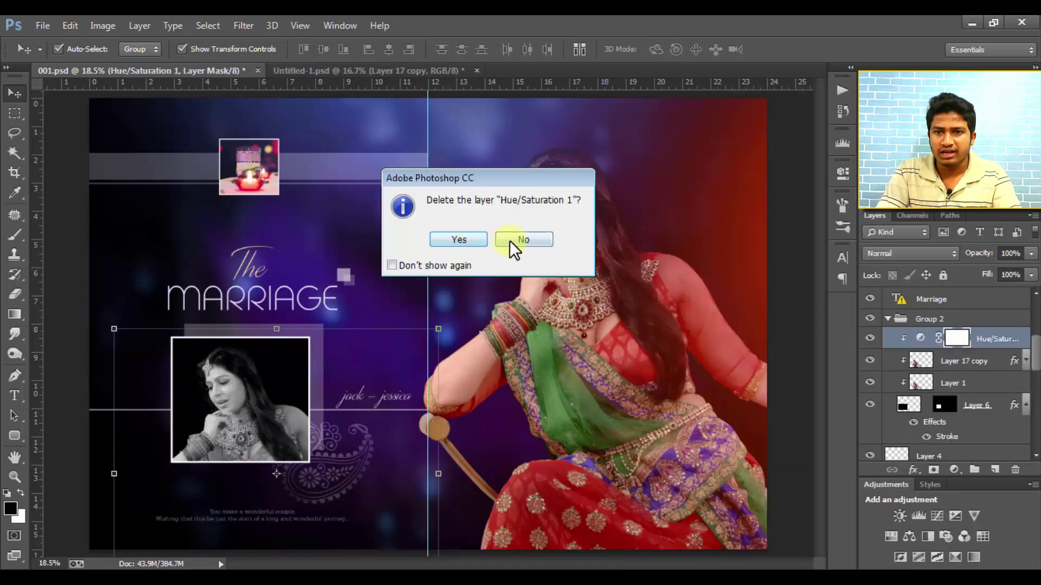
click(510, 241)
right_click(941, 322)
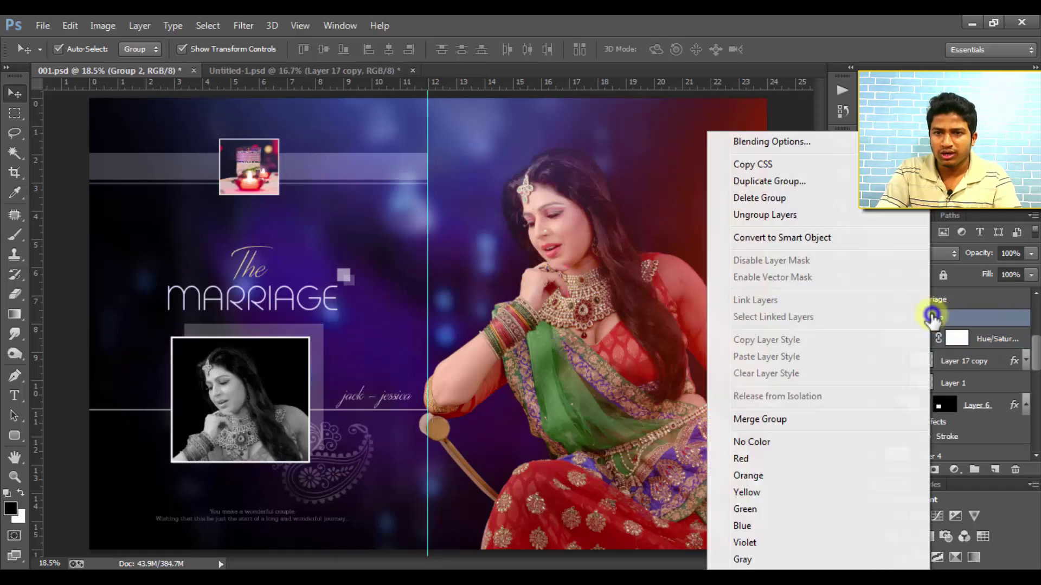
click(718, 198)
click(598, 237)
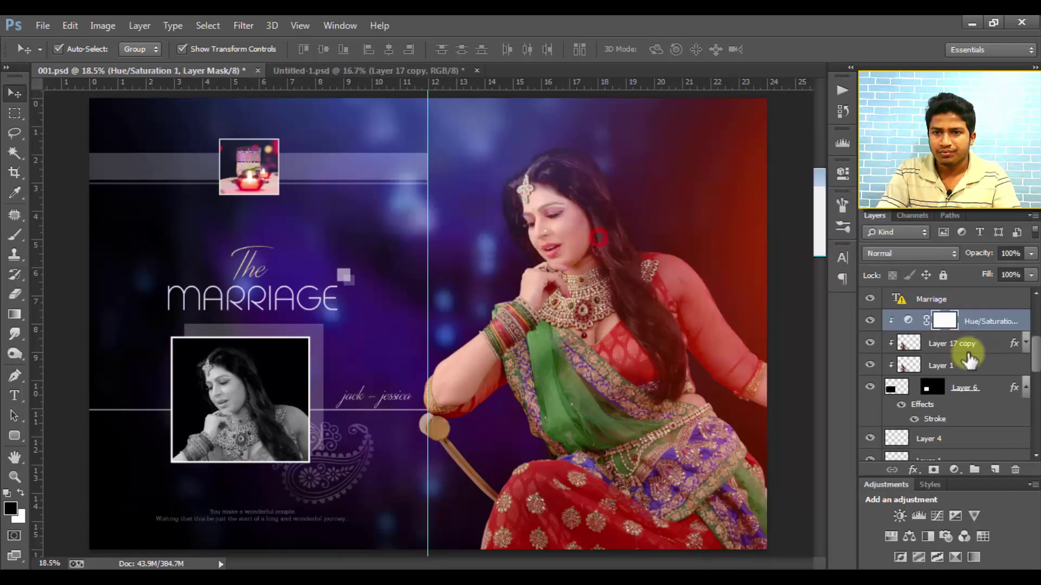
Delete Layer 17 copy and Layer 1 so the left frame is empty and black.
click(951, 347)
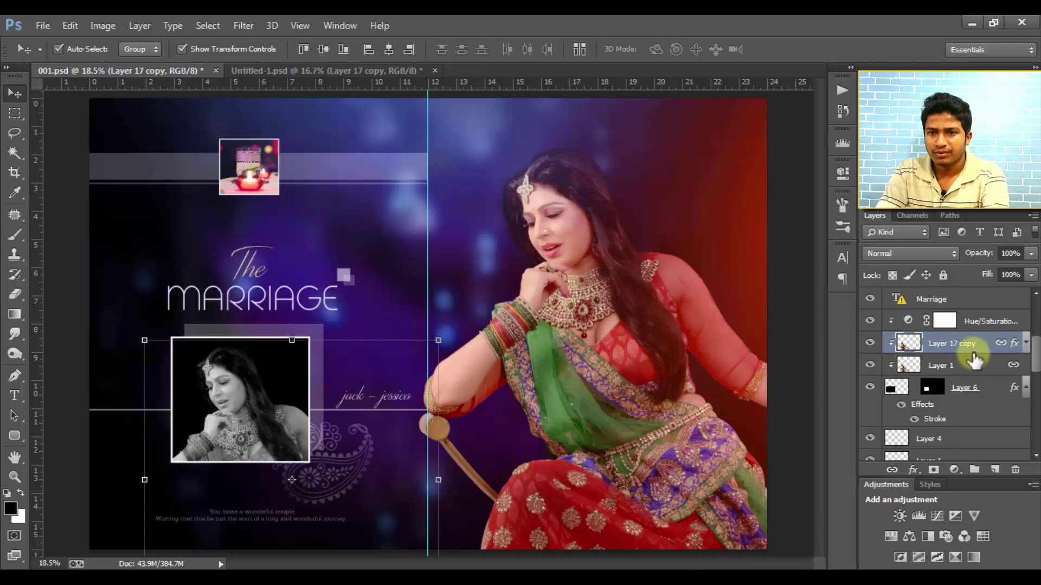
click(1016, 469)
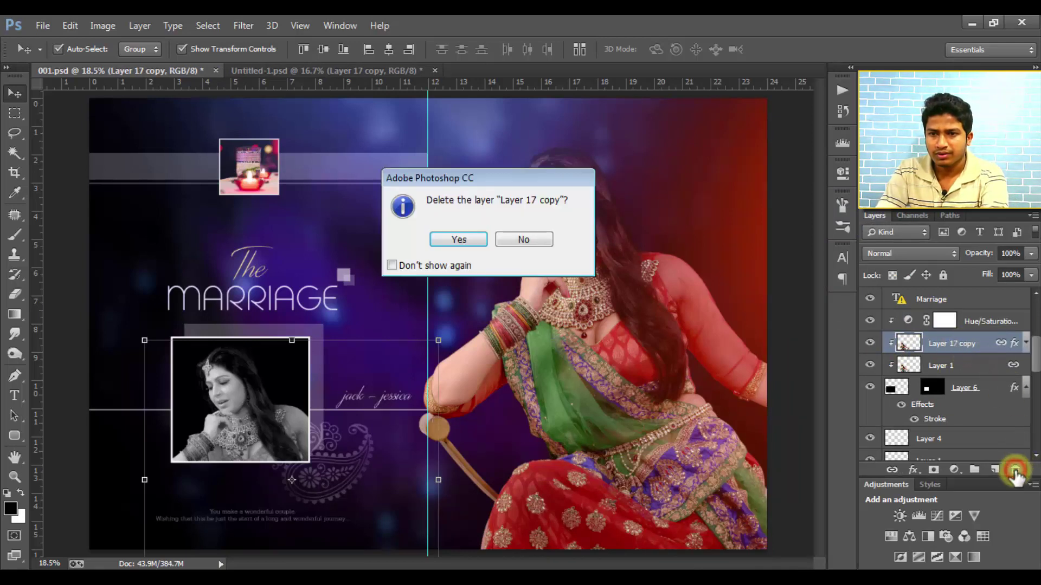
key(Return)
click(1015, 469)
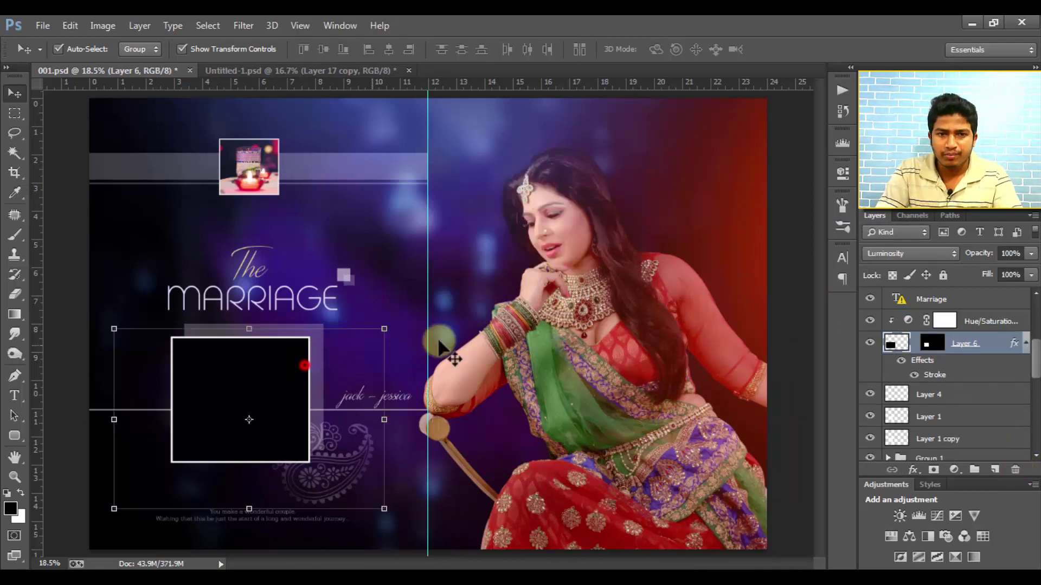
click(639, 324)
Load Layer 6's saved frame selection and Paste Into it, nudging the photo.
click(97, 389)
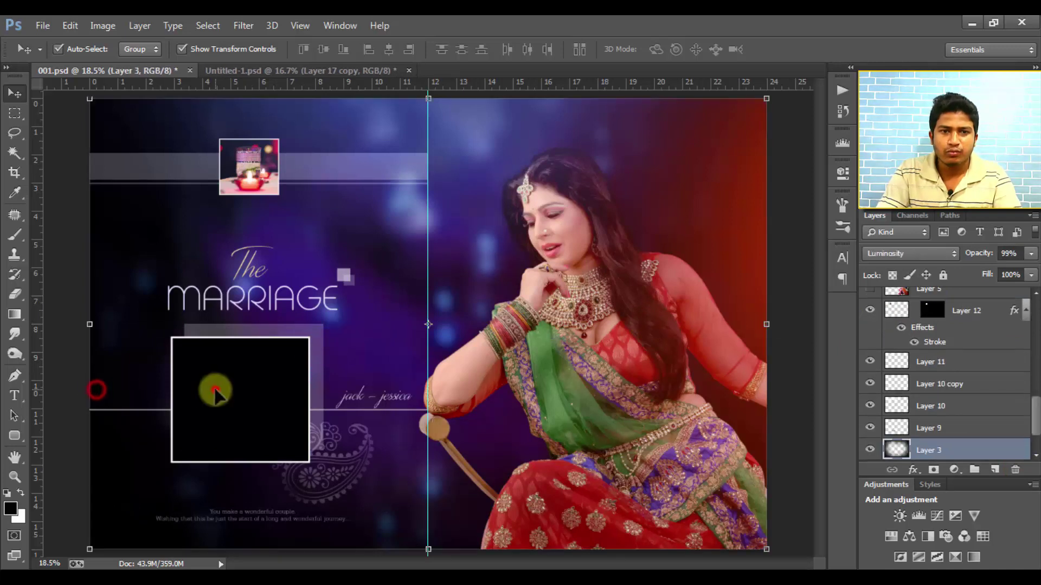
click(216, 389)
click(206, 26)
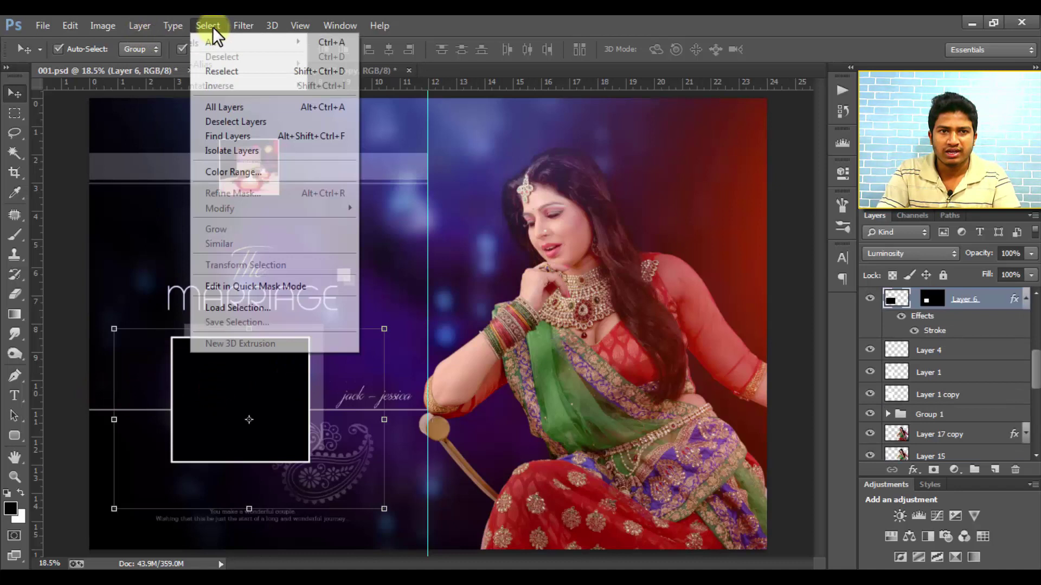
click(238, 307)
key(Return)
click(71, 25)
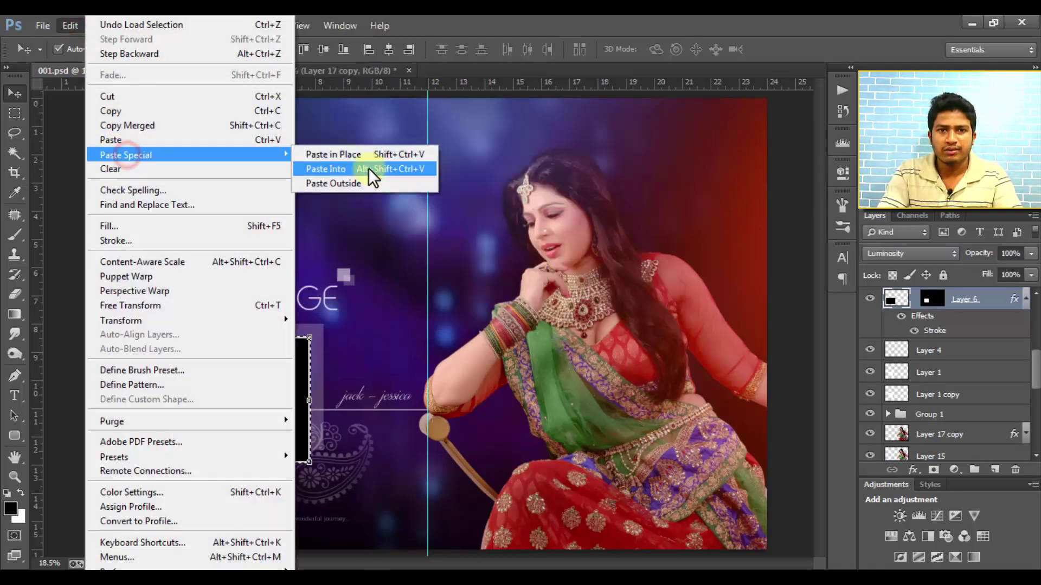
click(369, 168)
drag(255, 395, 274, 396)
Paste the bride photo as new Layer 17 and move it across the spread.
click(71, 26)
click(538, 164)
click(76, 25)
click(119, 140)
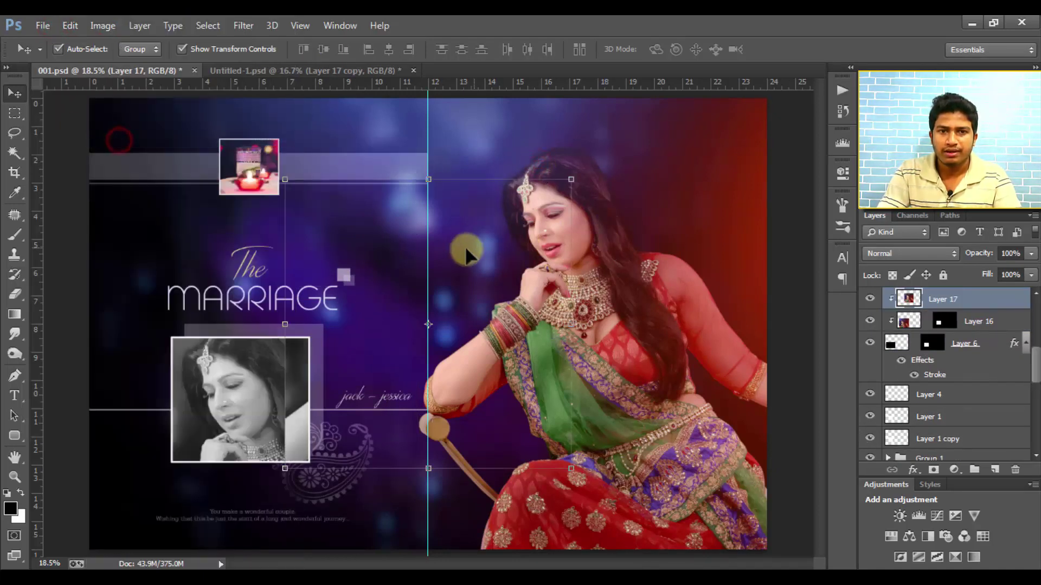
key(Delete)
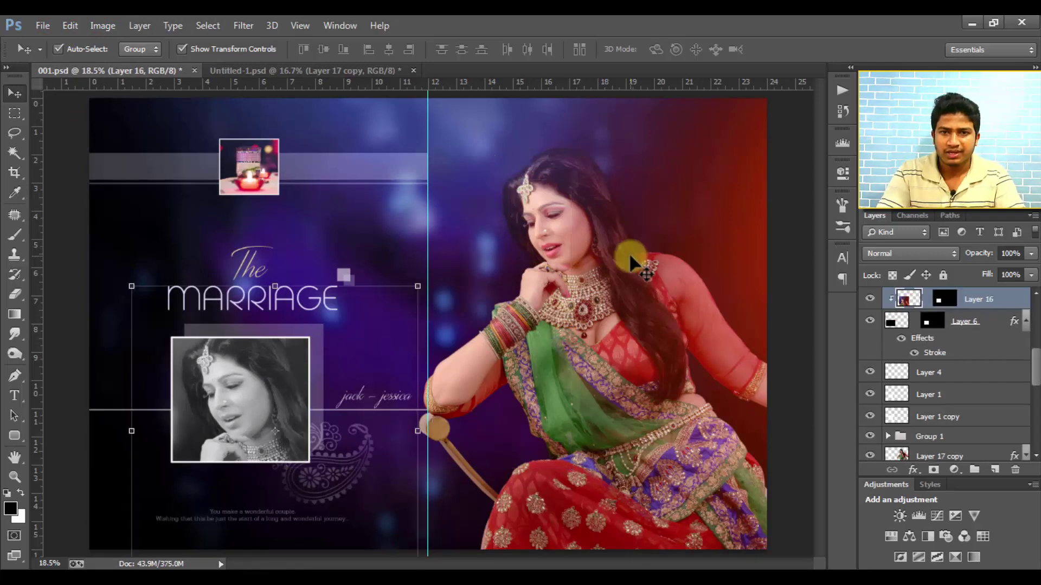
click(625, 257)
key(ctrl+z)
mouse_move(542, 239)
mouse_down()
mouse_move(508, 238)
mouse_move(565, 269)
mouse_up()
click(214, 401)
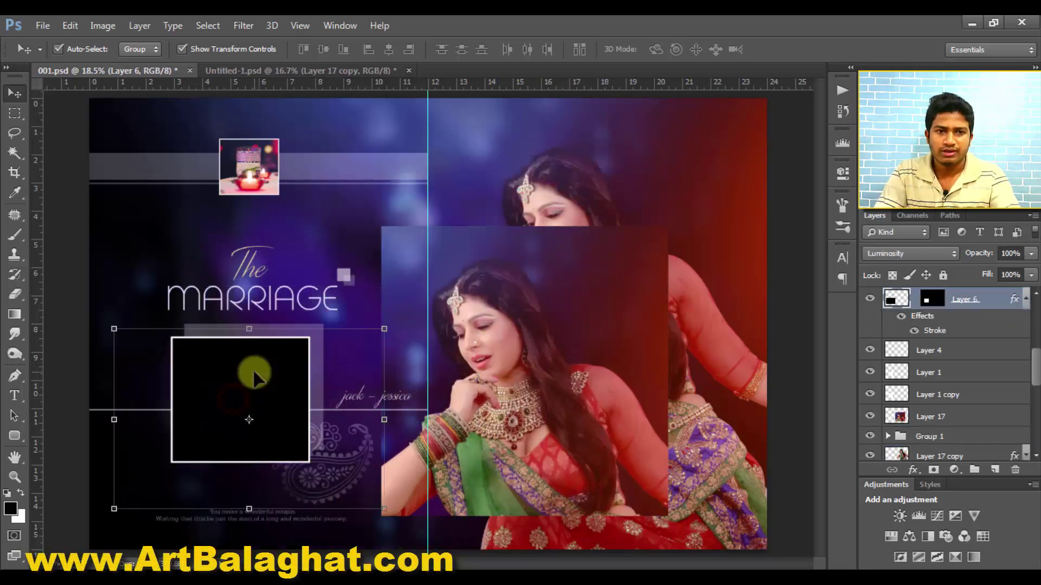
Select all of Layer 17 and cut the bride photo to the clipboard.
click(465, 302)
drag(553, 283, 515, 249)
click(181, 24)
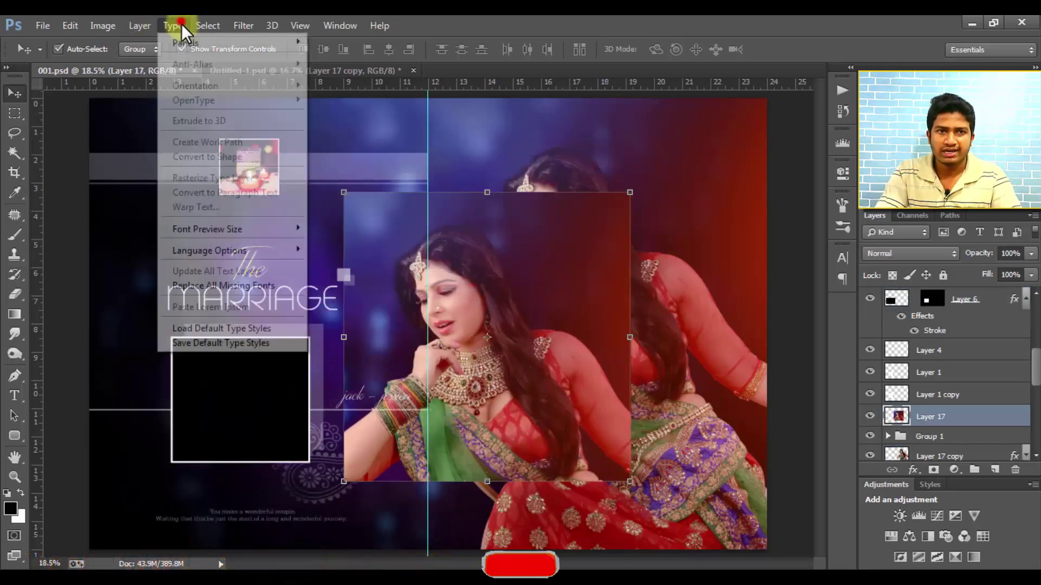
click(205, 40)
click(72, 26)
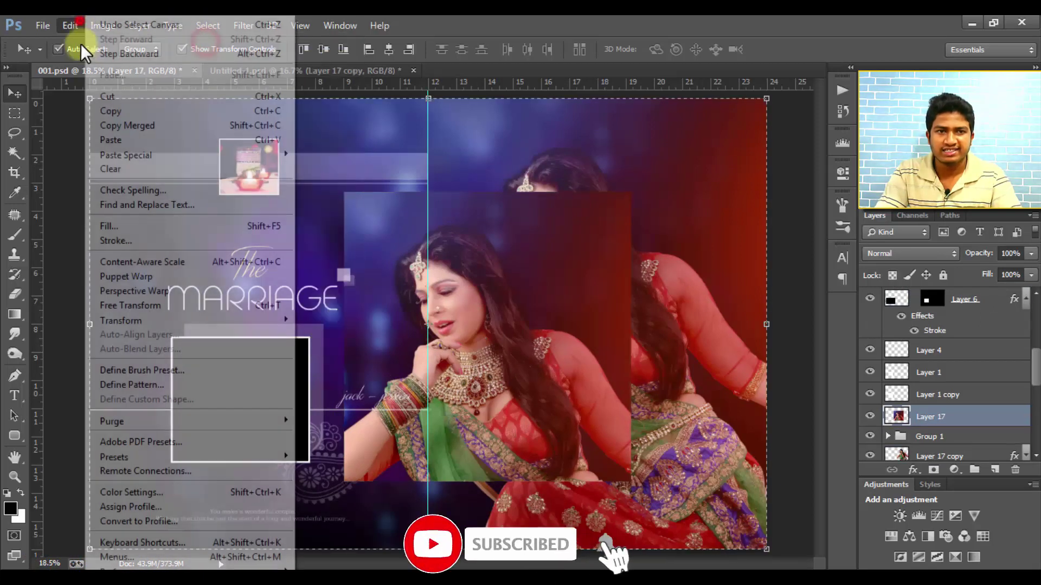
click(106, 96)
Paste the photo into Layer 6's frame selection and scale it down to fit.
click(227, 381)
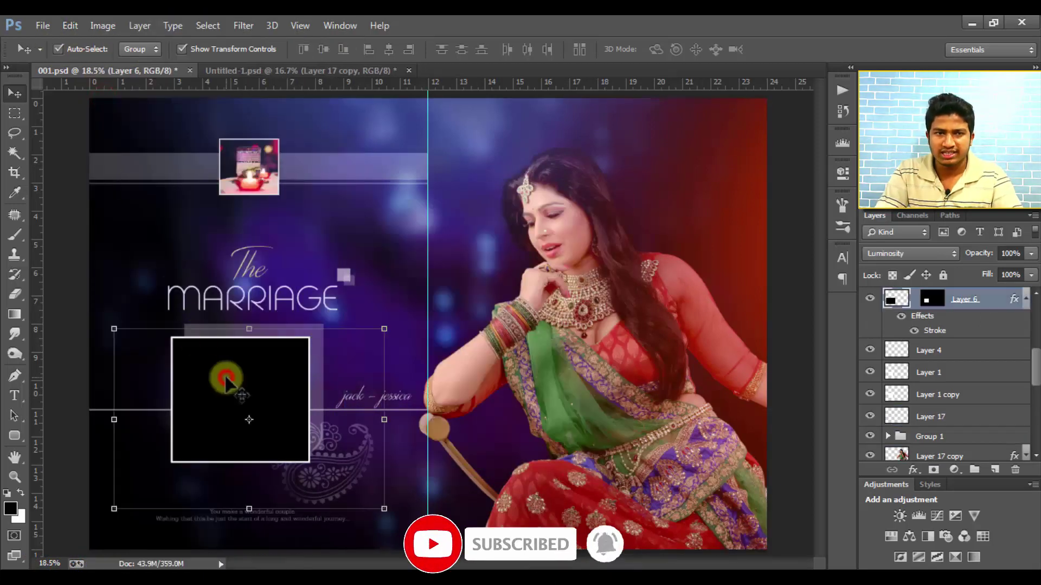
click(206, 26)
click(243, 308)
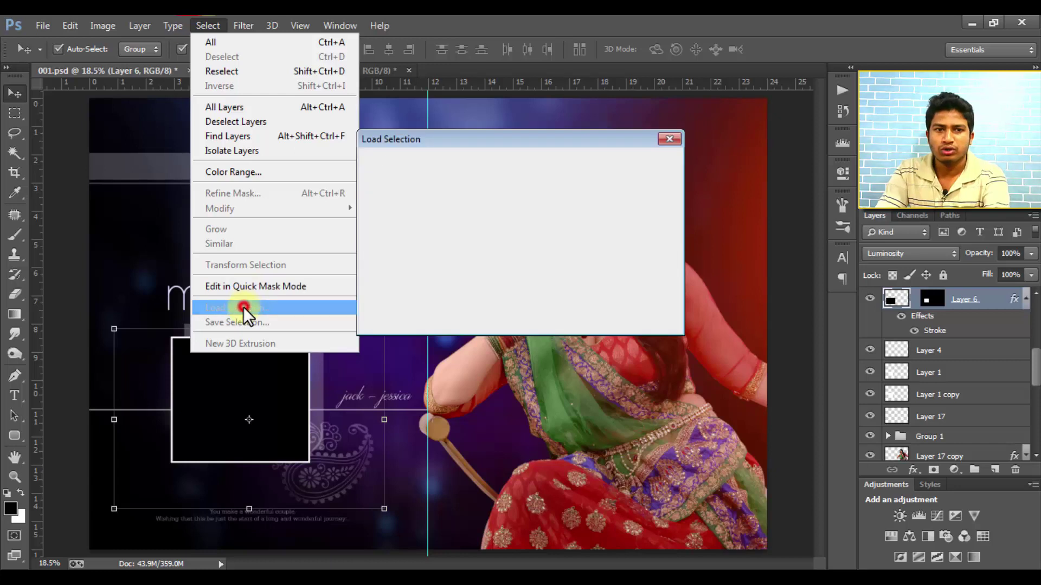
key(Return)
click(42, 26)
mouse_move(70, 25)
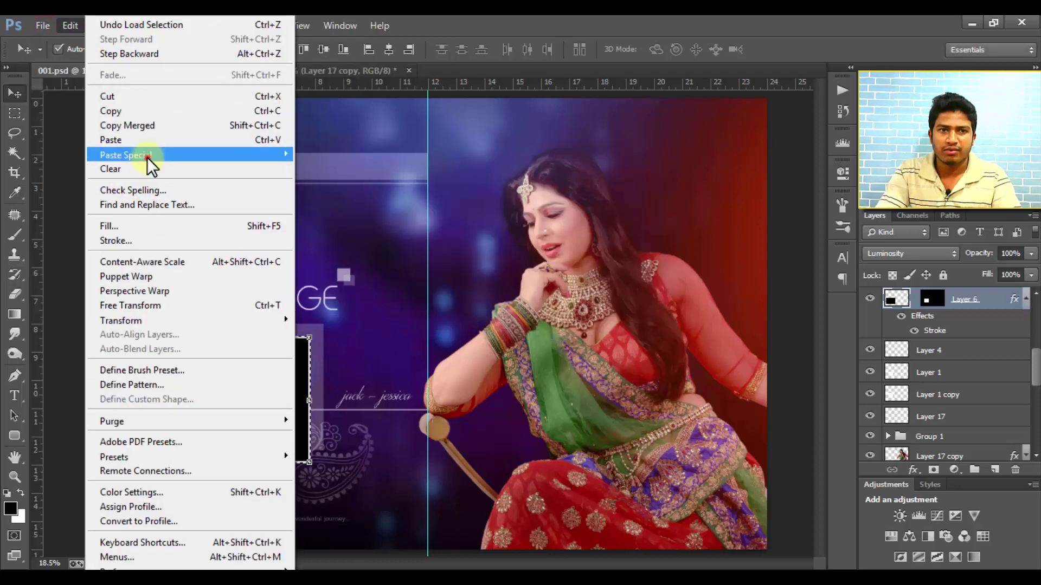
click(375, 168)
mouse_move(386, 257)
mouse_down()
mouse_move(332, 333)
mouse_move(318, 322)
mouse_up()
double_click(282, 359)
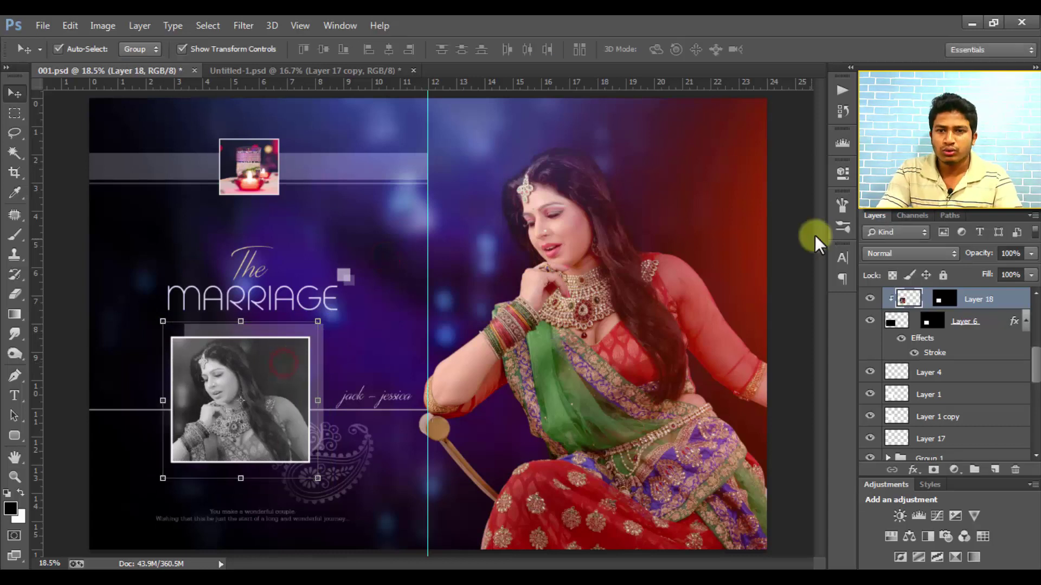